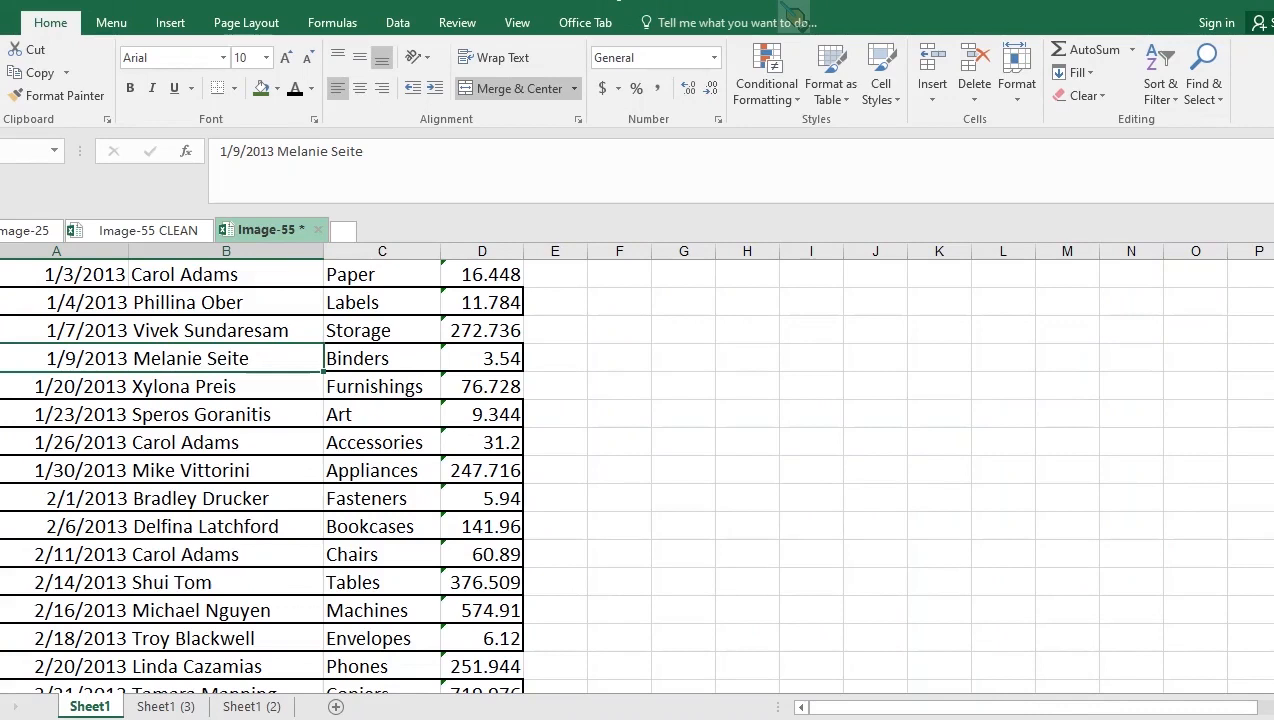
Inspect the date-and-name cells merged across columns A and B, and the separate date and name cells in row 1.
{"action": "left_click", "coordinate": [200, 330]}
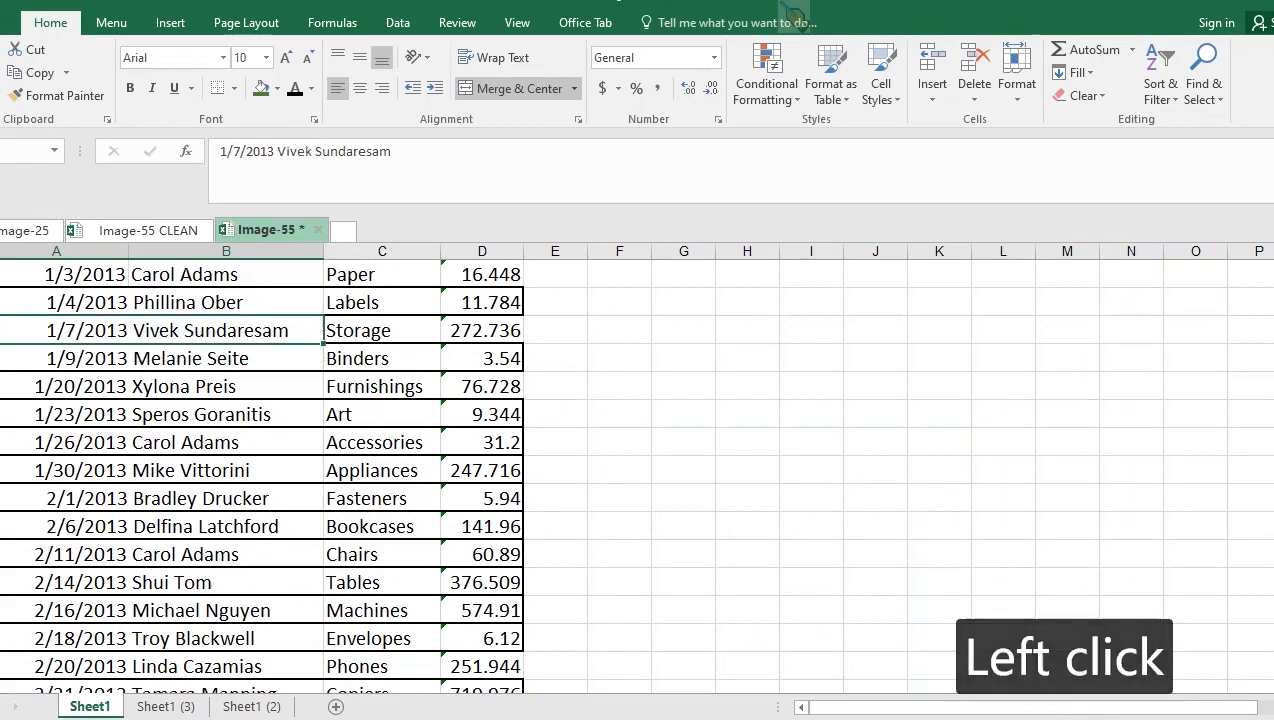
{"action": "left_click", "coordinate": [200, 358]}
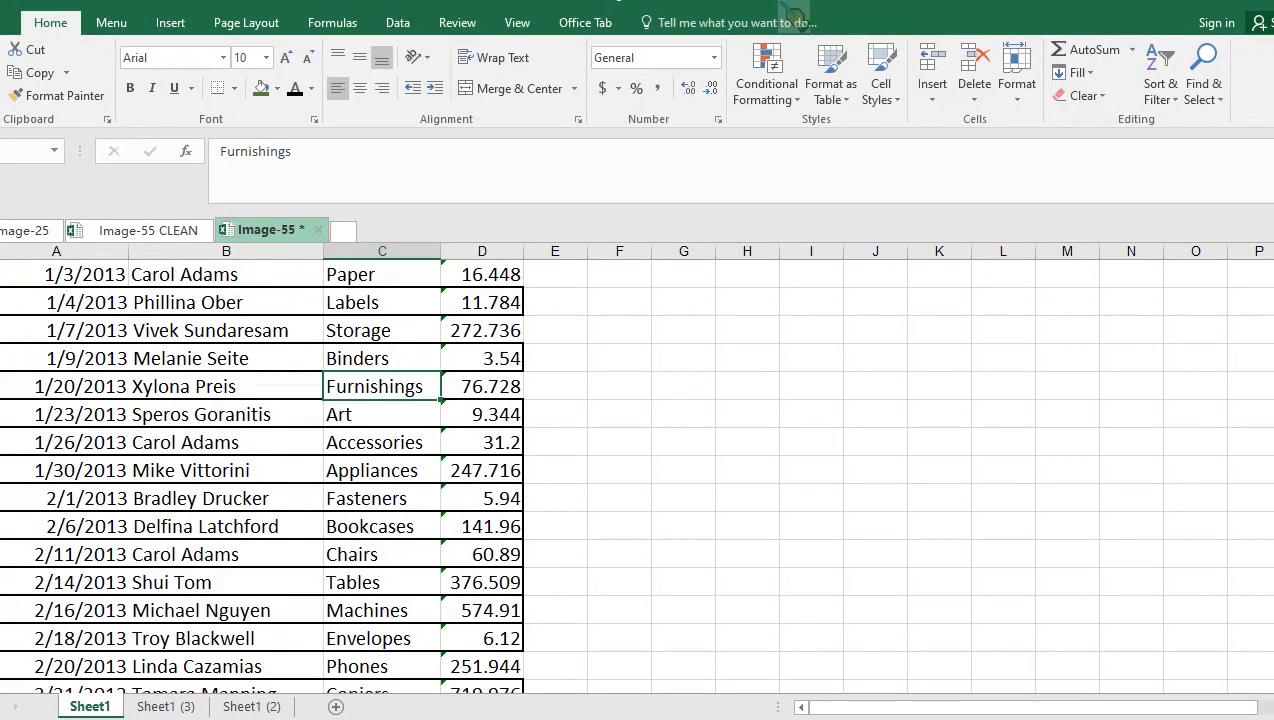
{"action": "left_click", "coordinate": [205, 331]}
{"action": "left_click", "coordinate": [205, 387]}
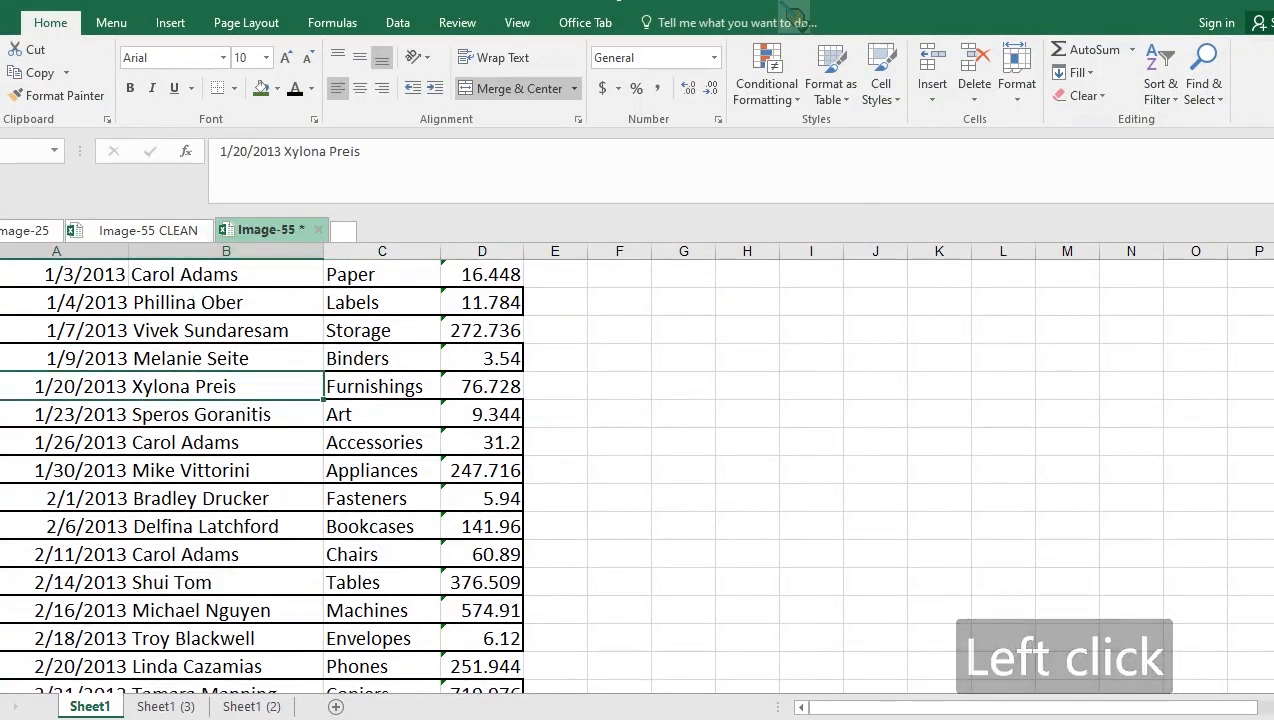
{"action": "left_click", "coordinate": [205, 359]}
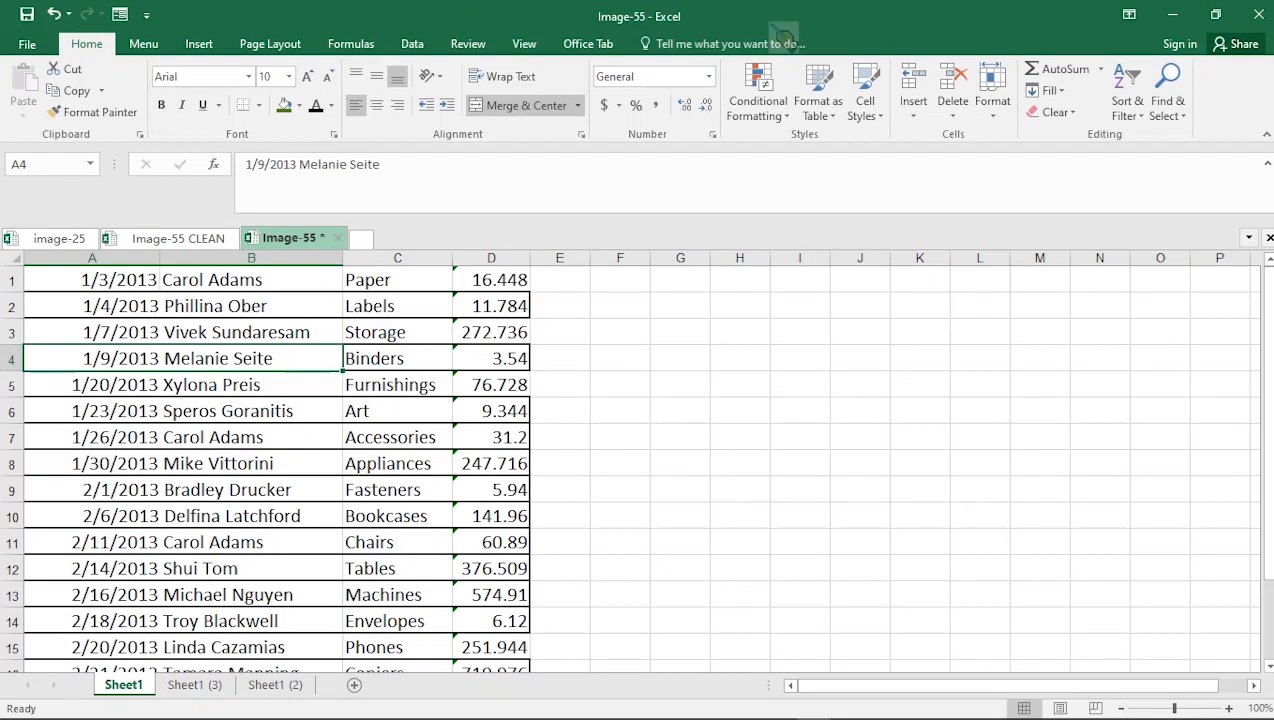
{"action": "left_click", "coordinate": [183, 306]}
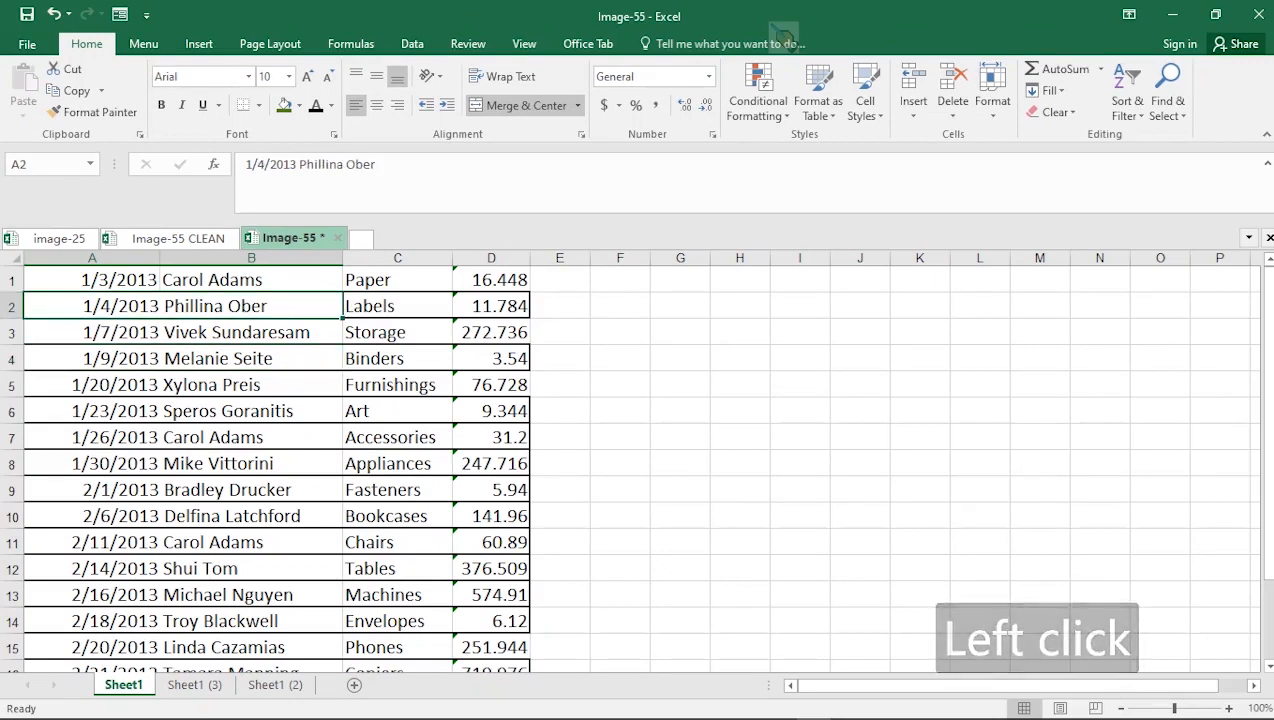
{"action": "left_click", "coordinate": [183, 385]}
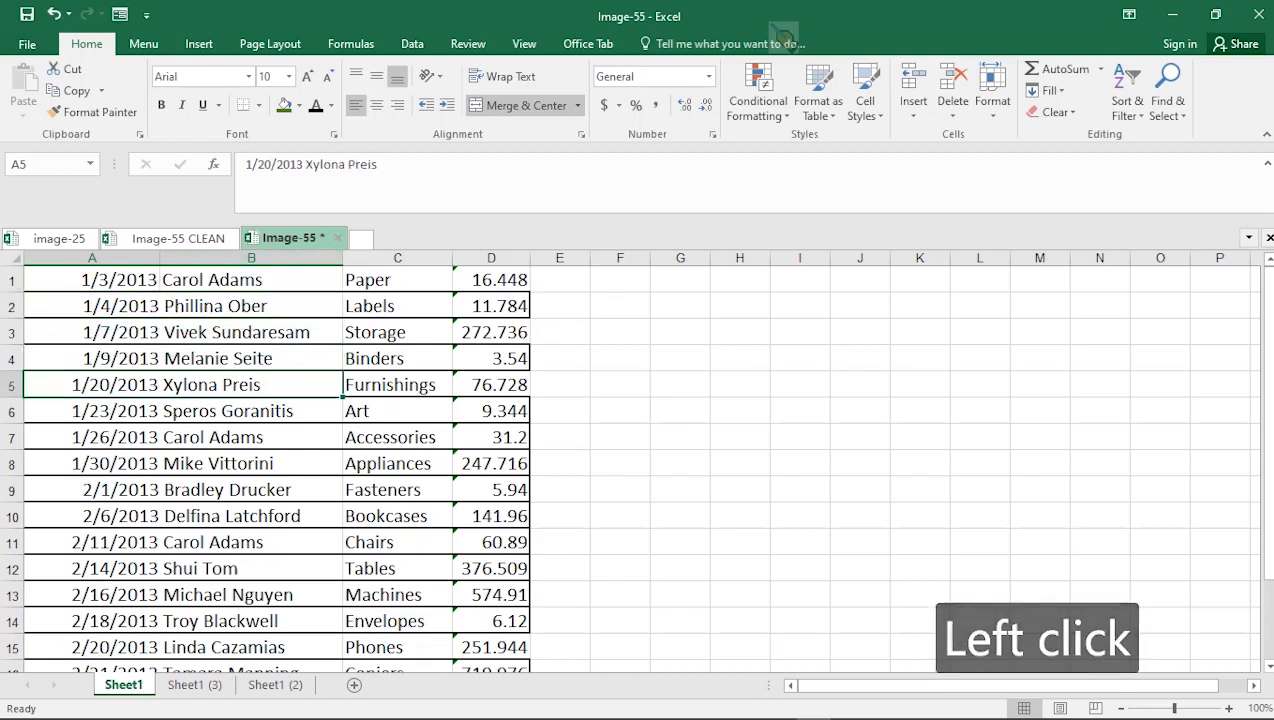
{"action": "left_click", "coordinate": [183, 463]}
{"action": "left_click", "coordinate": [92, 280]}
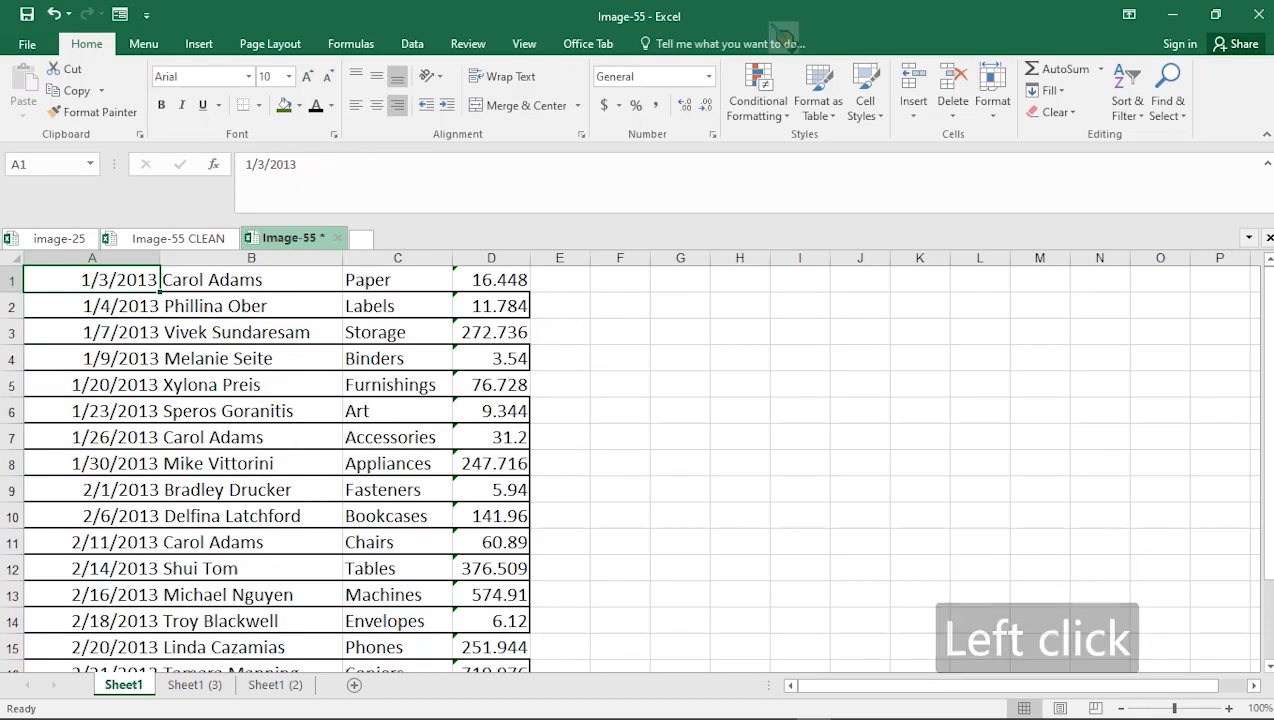
{"action": "left_click", "coordinate": [251, 280]}
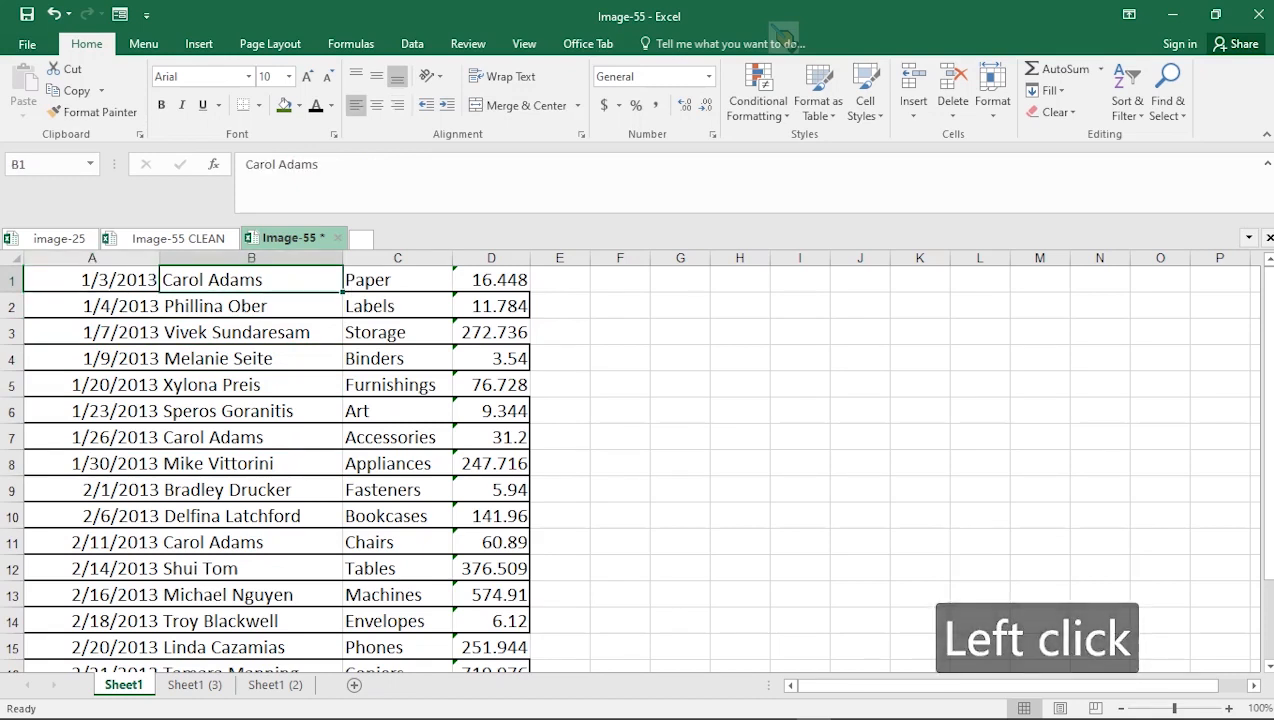
{"action": "left_click", "coordinate": [251, 280]}
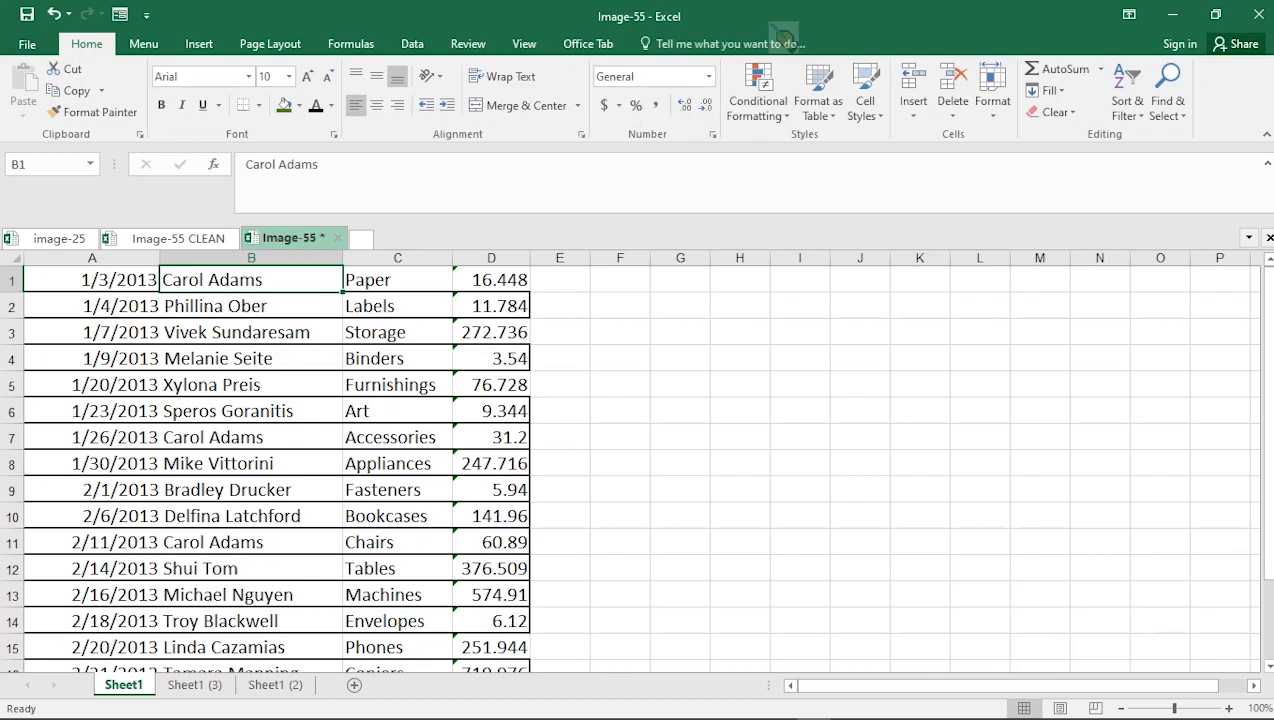
{"action": "left_click_drag", "start_coordinate": [92, 280], "coordinate": [251, 280]}
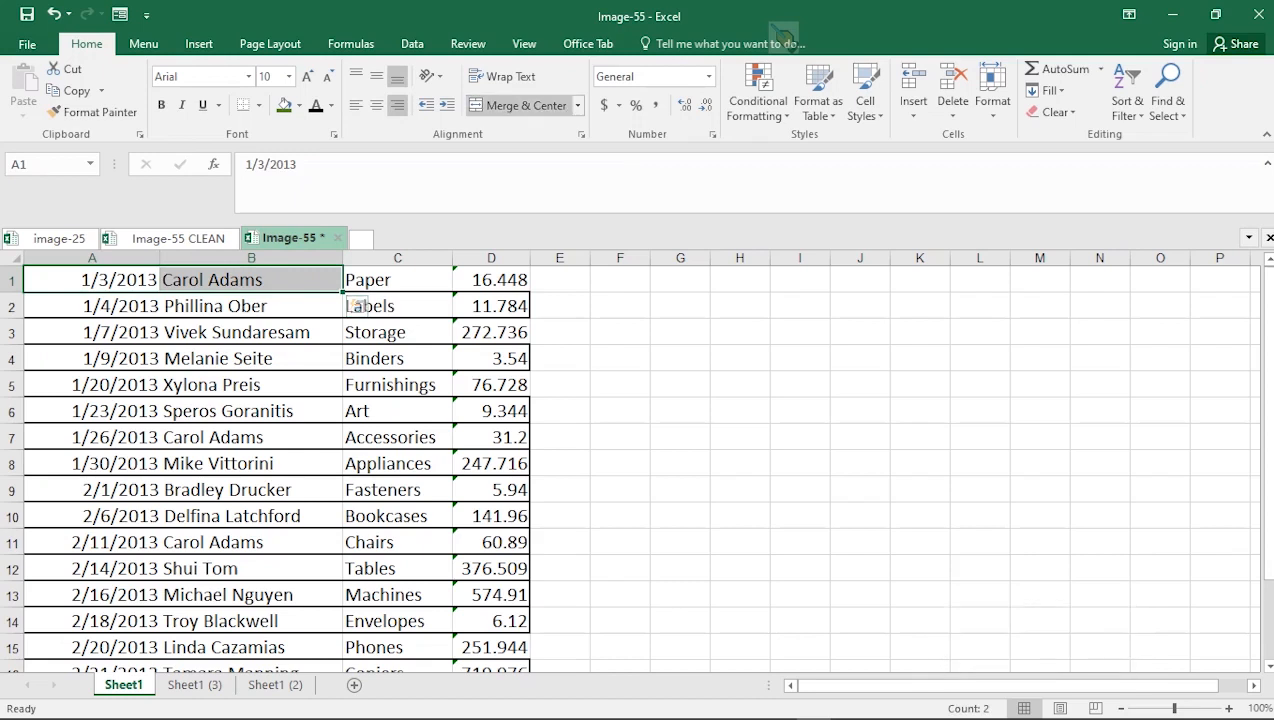
{"action": "left_click", "coordinate": [526, 105]}
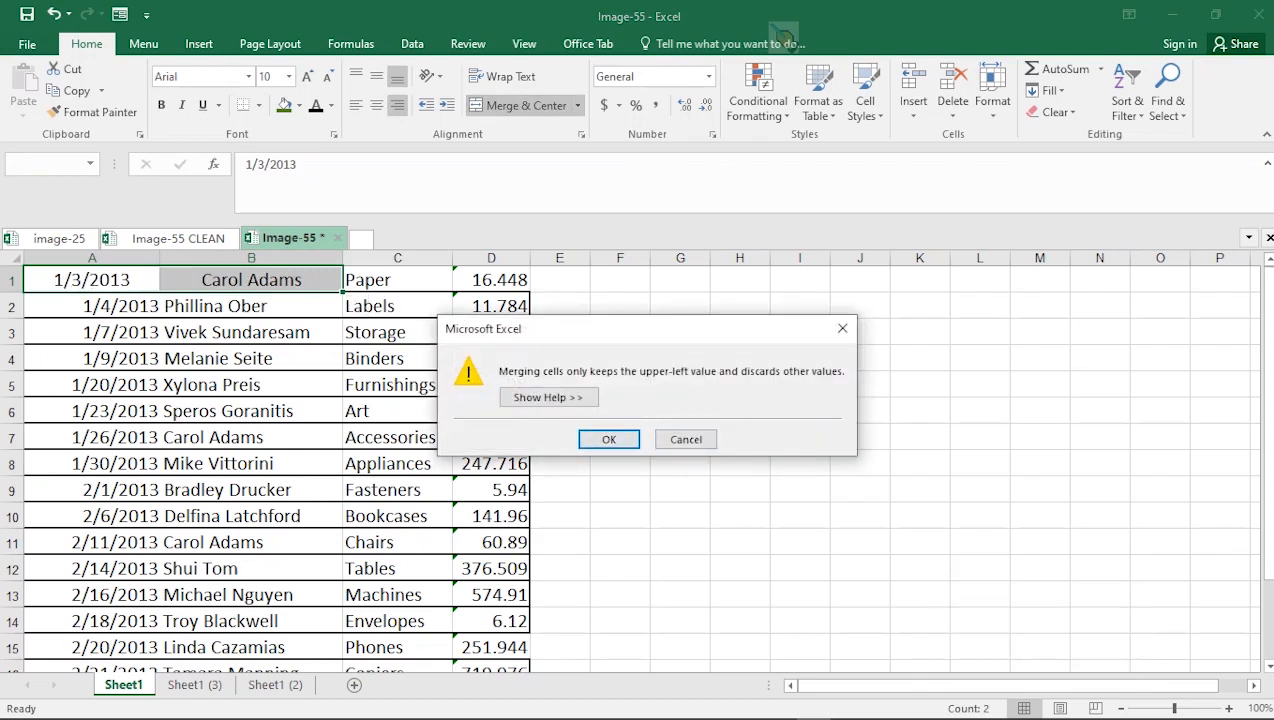
{"action": "key", "text": "Escape"}
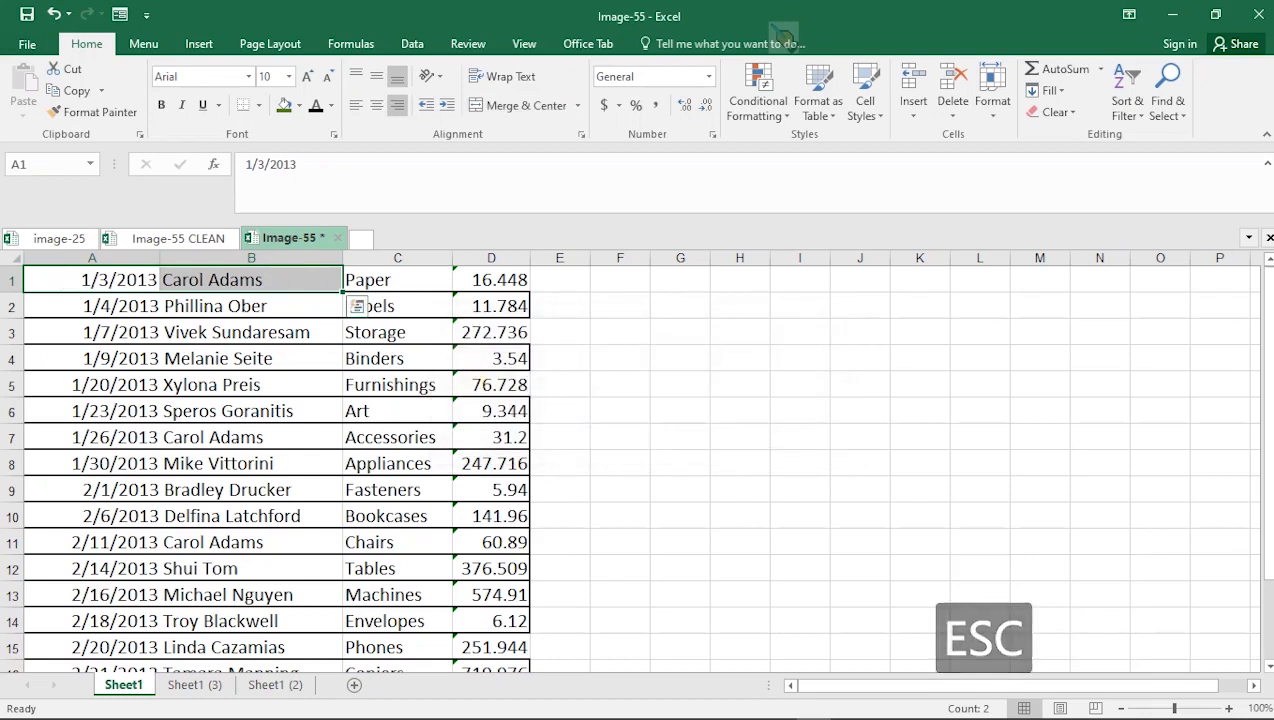
Copy the name from cell B1 into the empty cell J5.
{"action": "left_click", "coordinate": [251, 280]}
{"action": "key", "text": "ctrl+c"}
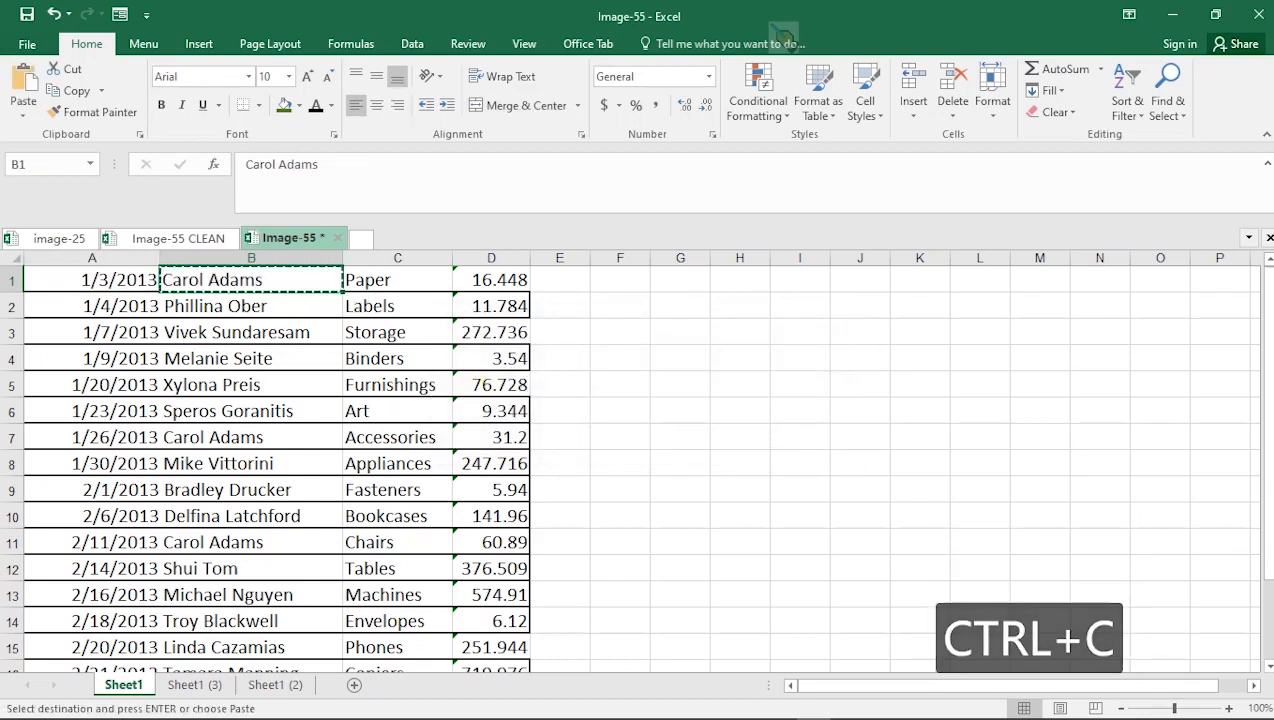
{"action": "left_click", "coordinate": [860, 384]}
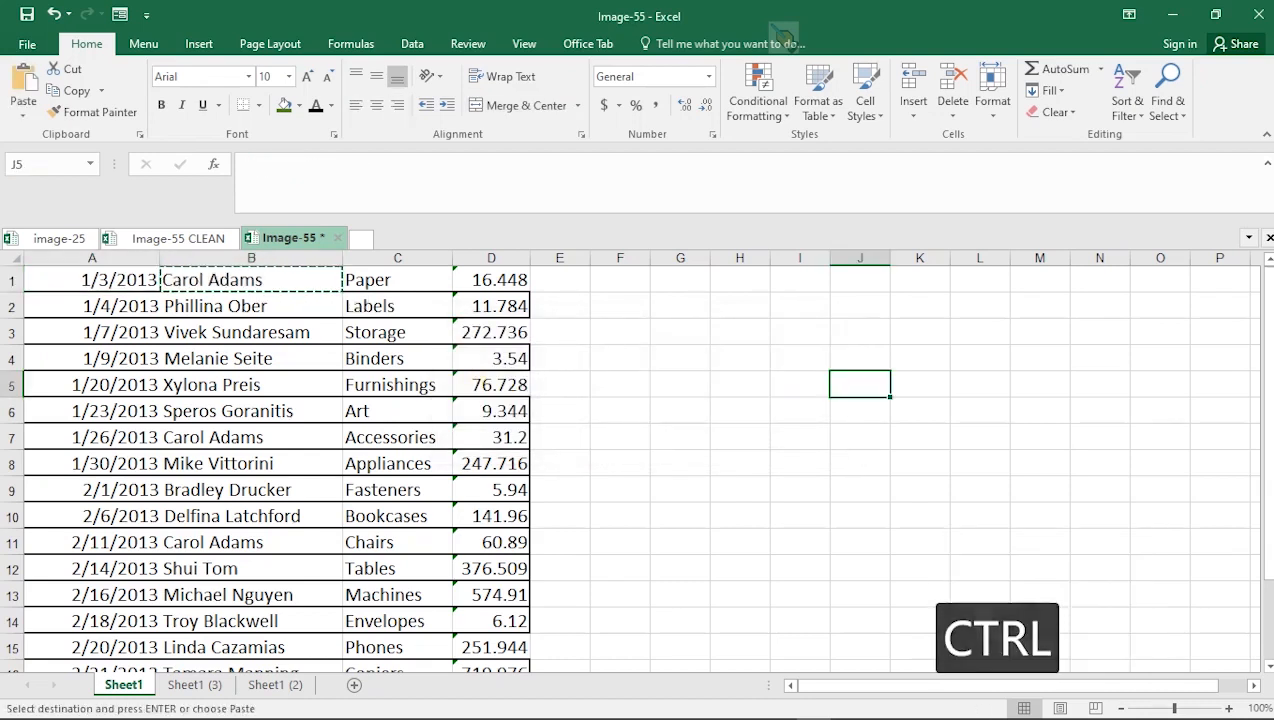
{"action": "key", "text": "ctrl+v"}
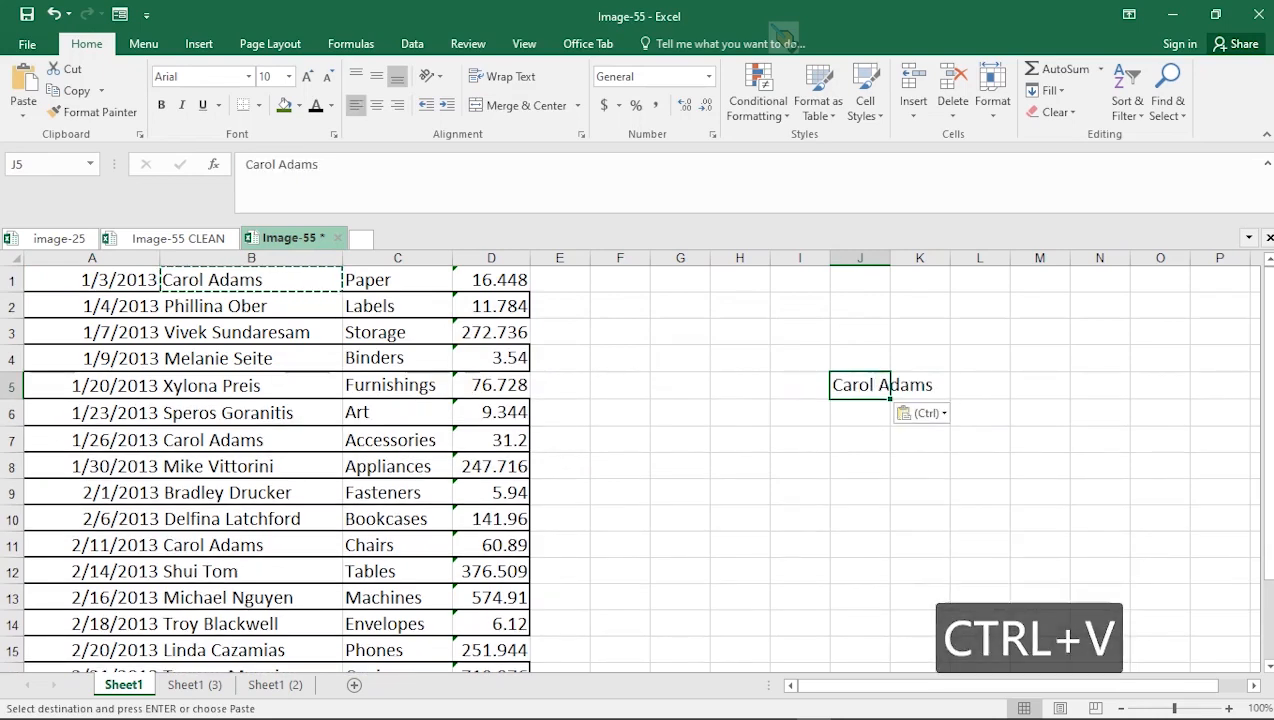
Merge and center cells A1 and B1, keeping only the date.
{"action": "left_click_drag", "start_coordinate": [90, 280], "coordinate": [300, 281]}
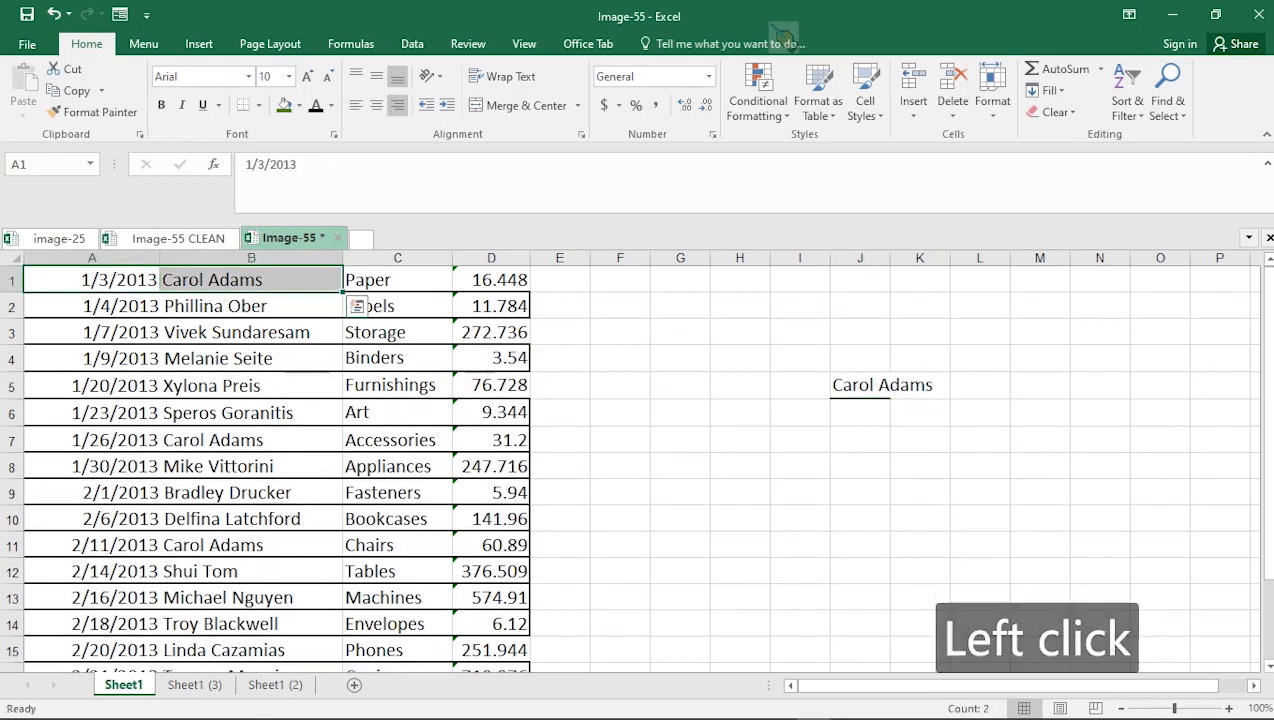
{"action": "left_click", "coordinate": [520, 105]}
{"action": "left_click", "coordinate": [600, 438]}
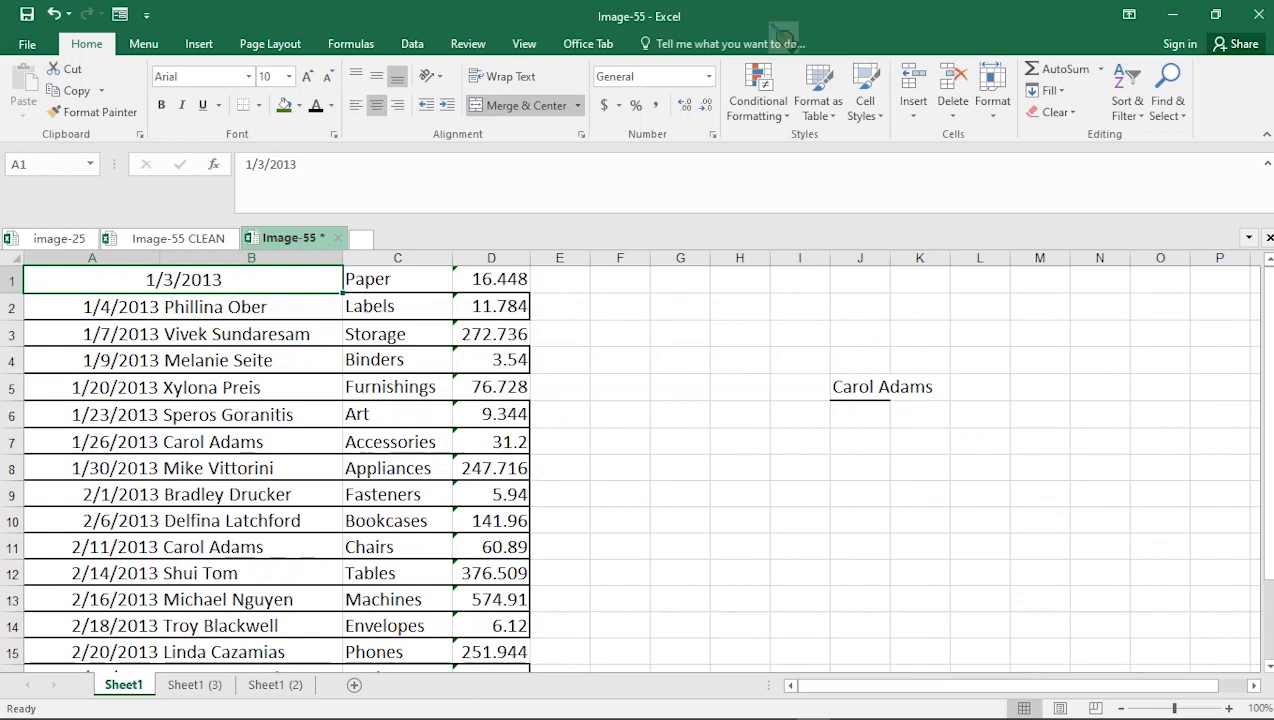
Unmerge all the merged cells across columns A and B, from row 1 down to row 17.
{"action": "left_click", "coordinate": [183, 307]}
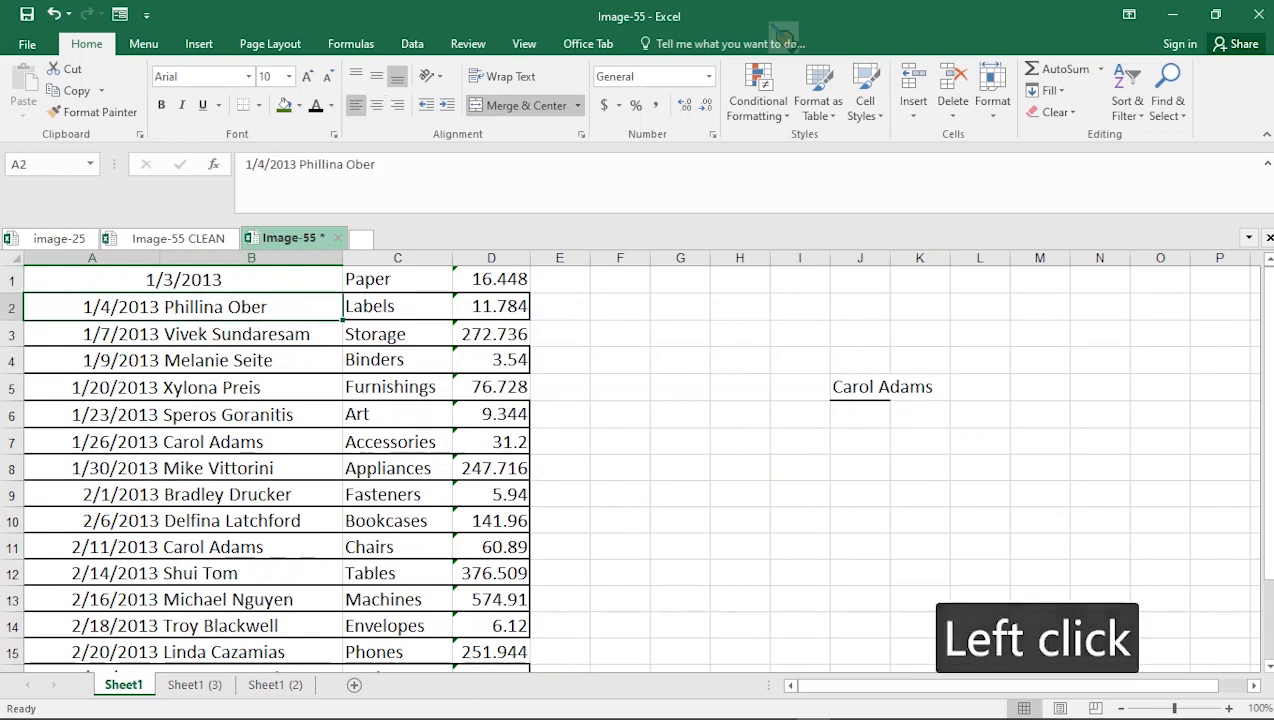
{"action": "left_click", "coordinate": [183, 280]}
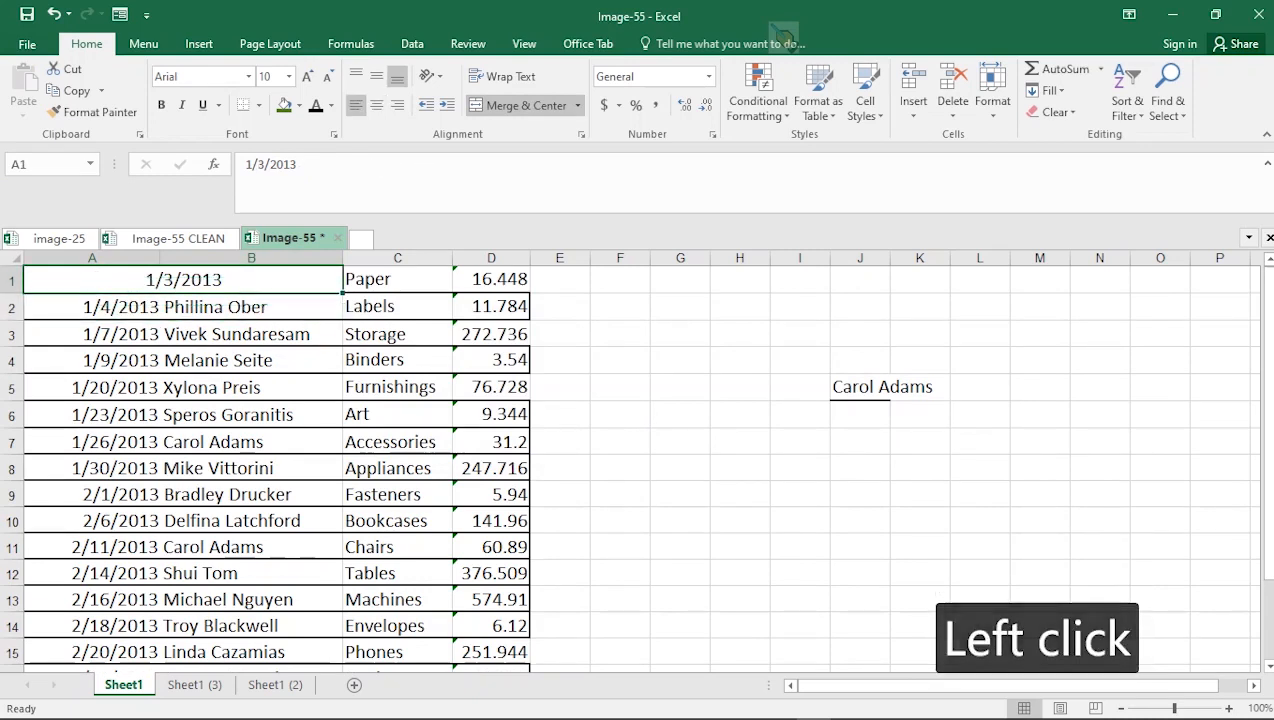
{"action": "mouse_move", "coordinate": [183, 280]}
{"action": "left_mouse_down"}
{"action": "mouse_move", "coordinate": [183, 307]}
{"action": "mouse_move", "coordinate": [183, 280]}
{"action": "left_mouse_up"}
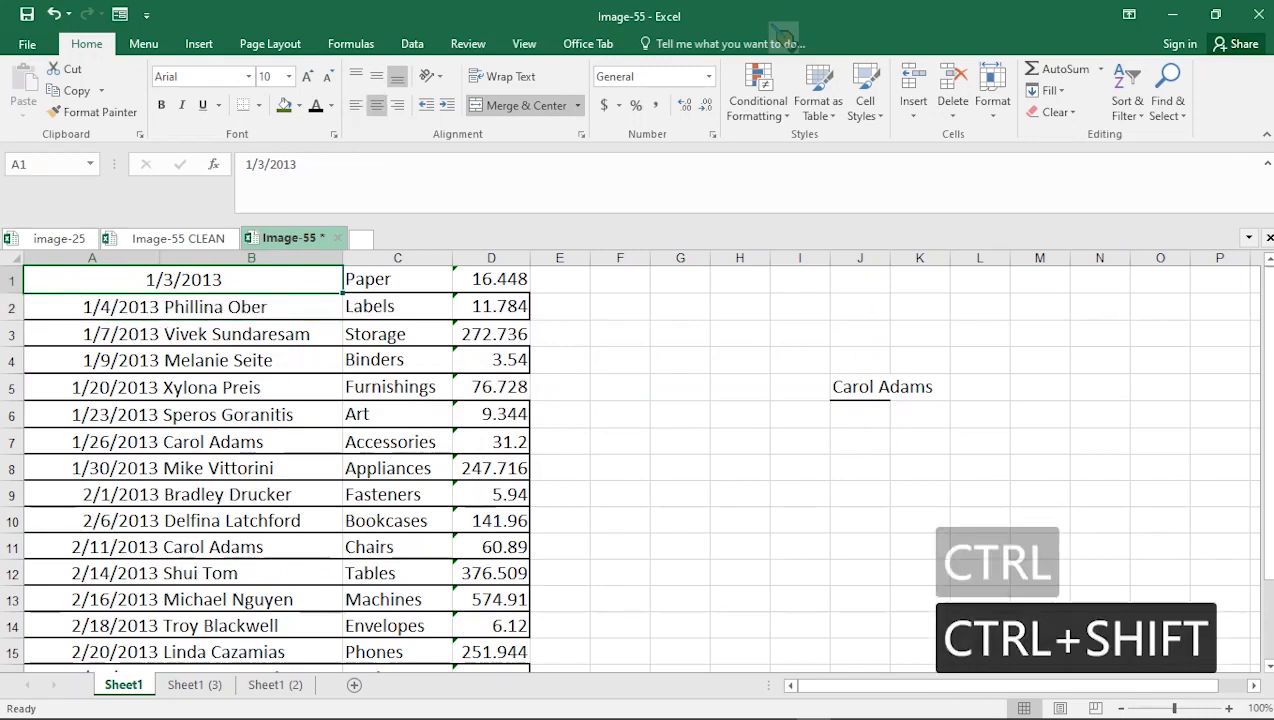
{"action": "key", "text": "ctrl+shift+Down"}
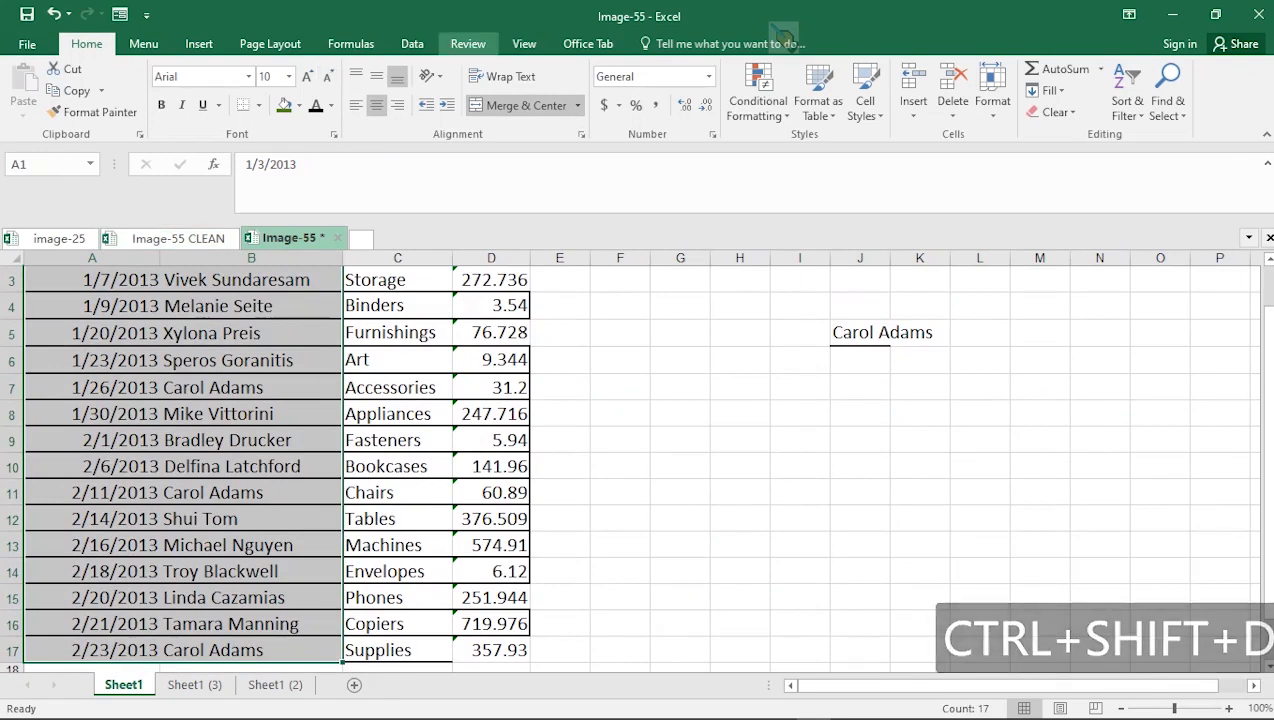
{"action": "left_click", "coordinate": [522, 105]}
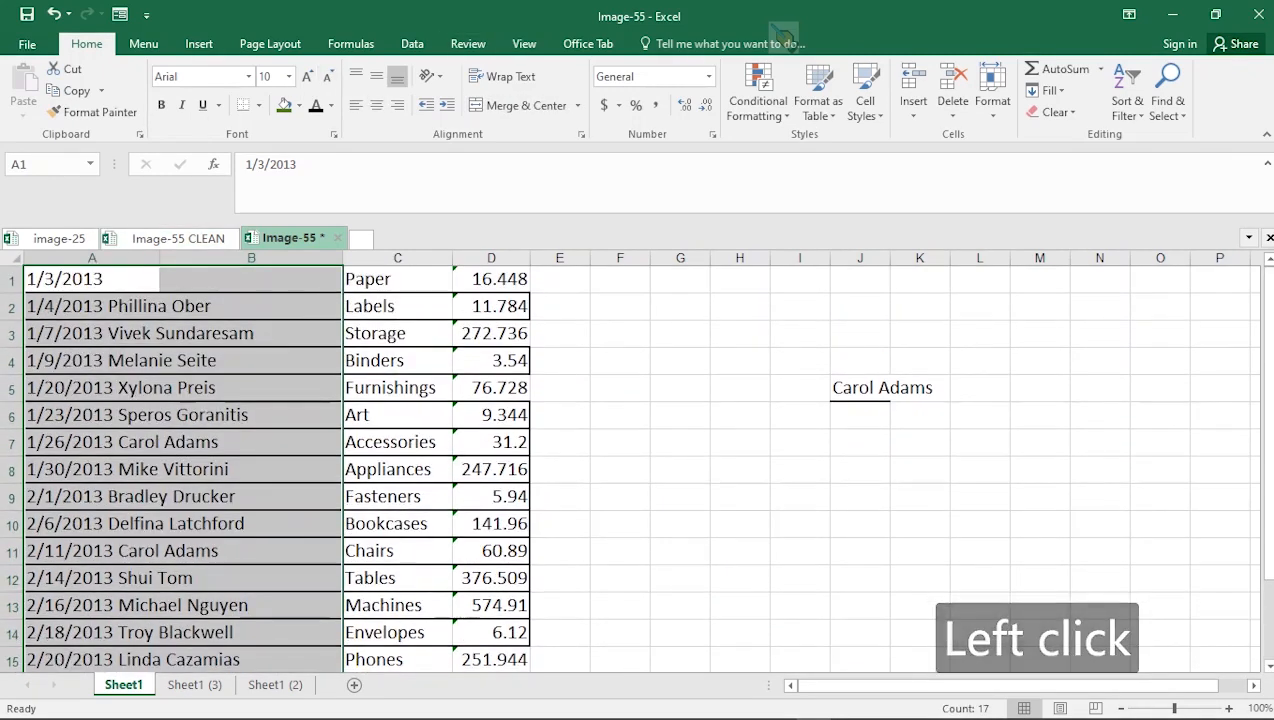
{"action": "left_click", "coordinate": [160, 388]}
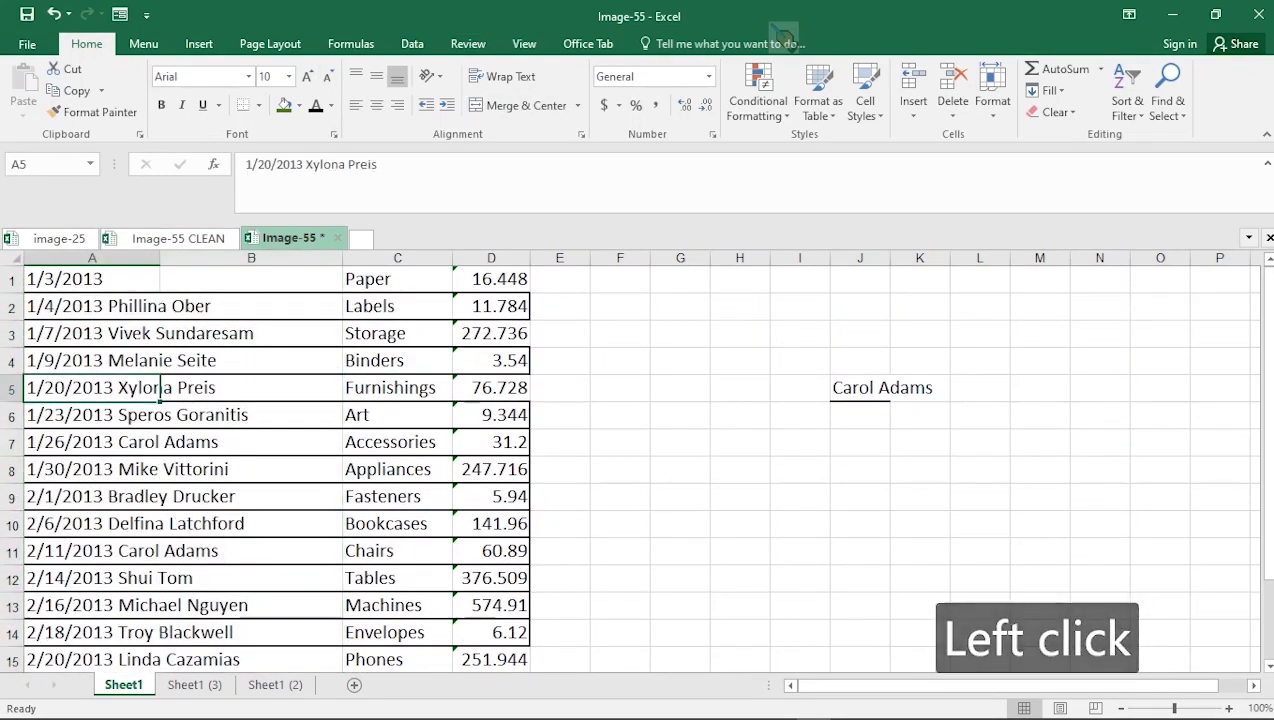
{"action": "left_click", "coordinate": [92, 258]}
{"action": "left_click", "coordinate": [251, 258]}
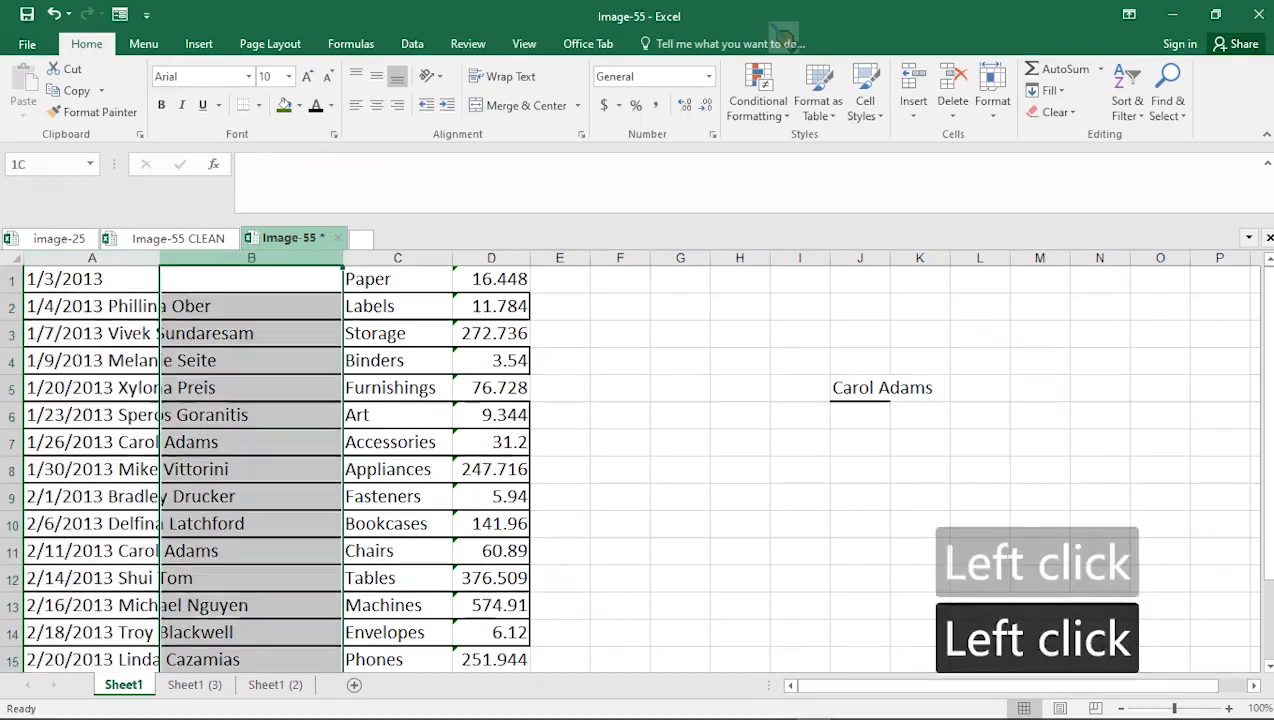
{"action": "left_click", "coordinate": [92, 306]}
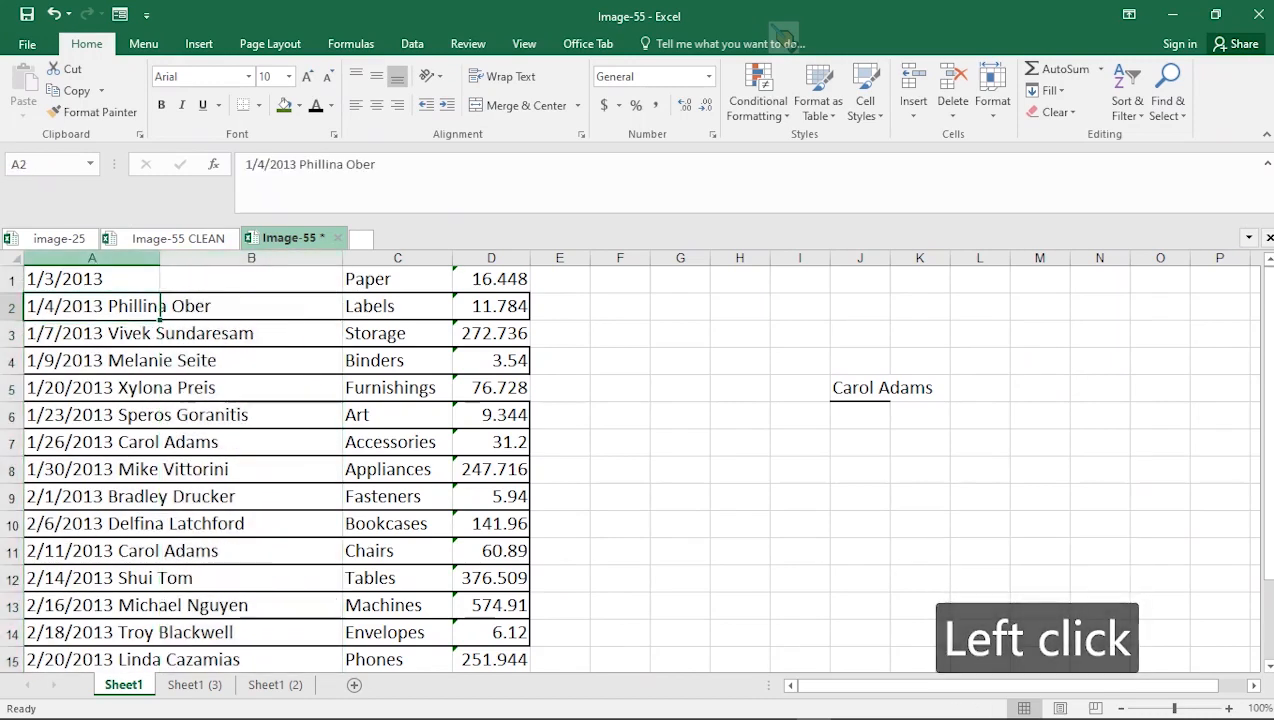
{"action": "double_click", "coordinate": [160, 258]}
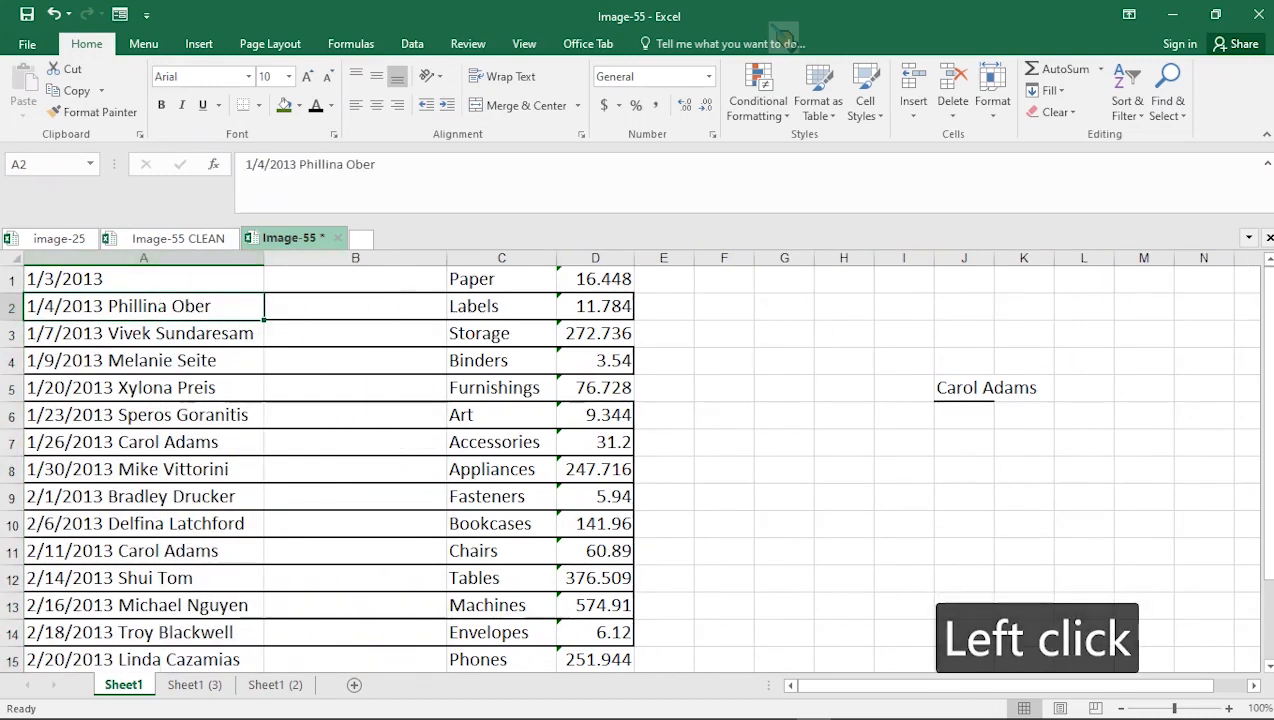
{"action": "left_click", "coordinate": [130, 388]}
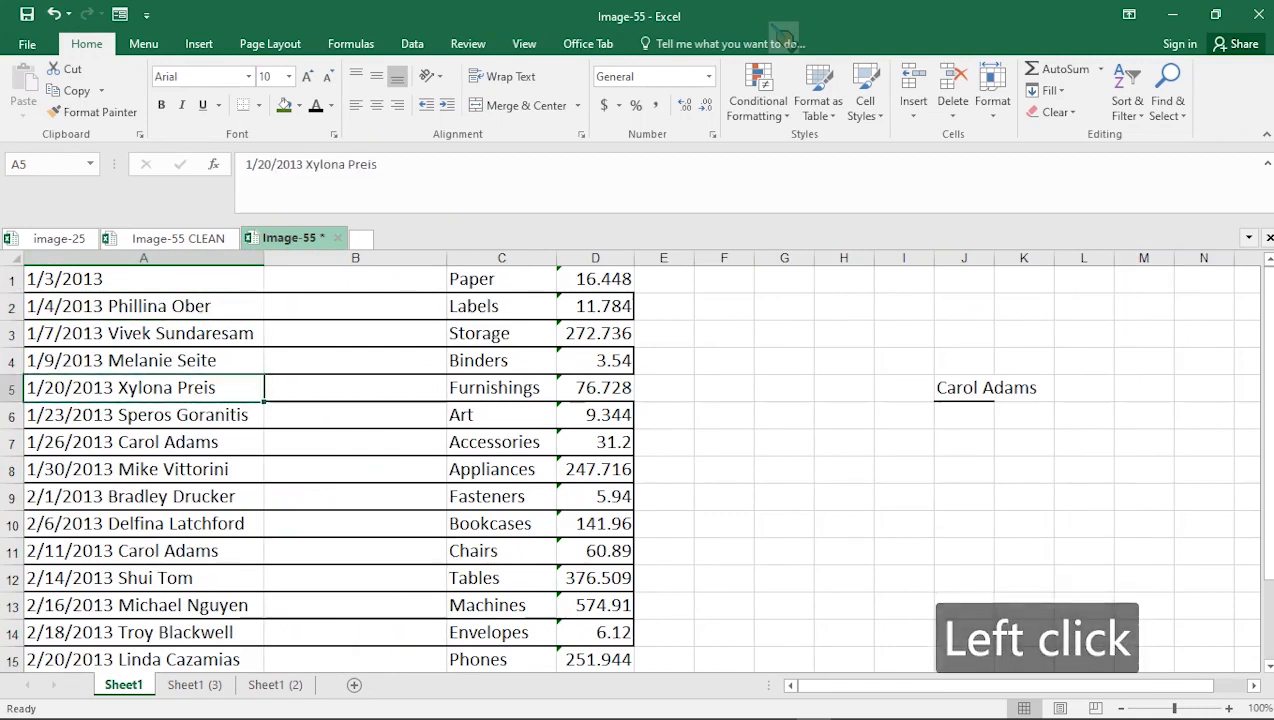
{"action": "key", "text": "ctrl+z"}
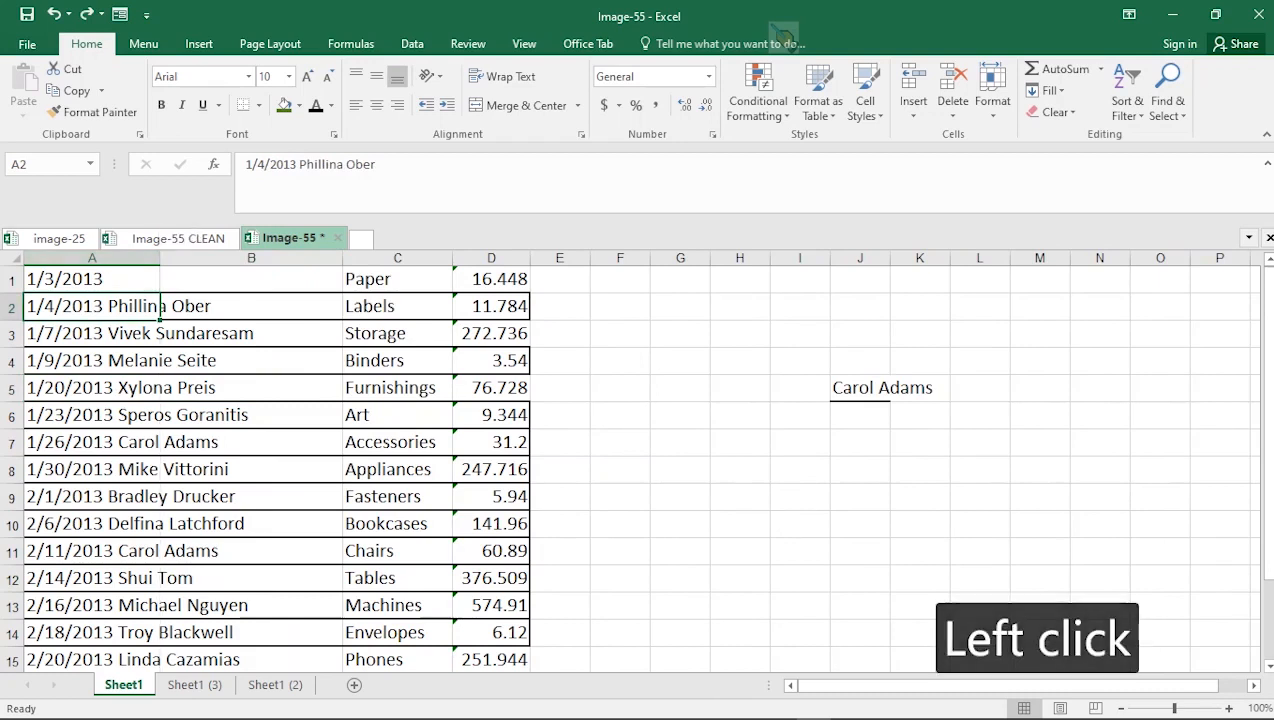
Auto-fit column A to its contents and check the combined date-and-name entries in it.
{"action": "double_click", "coordinate": [160, 258]}
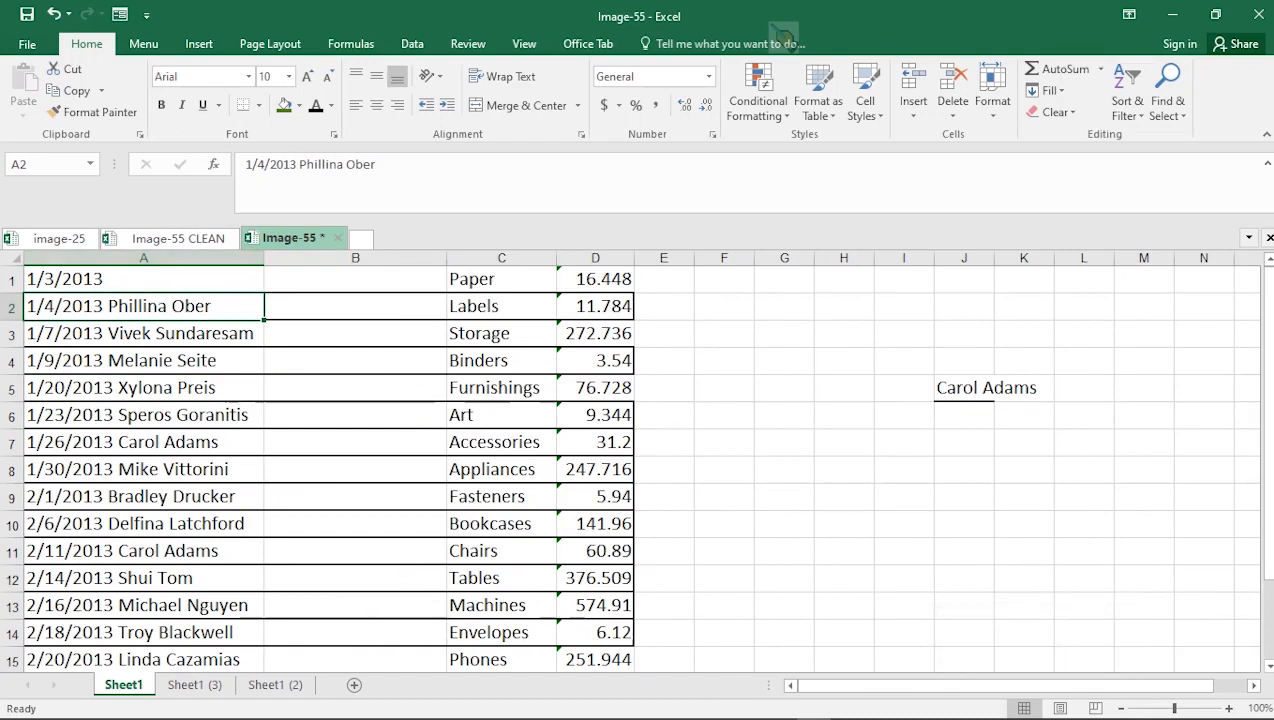
{"action": "left_click", "coordinate": [143, 334]}
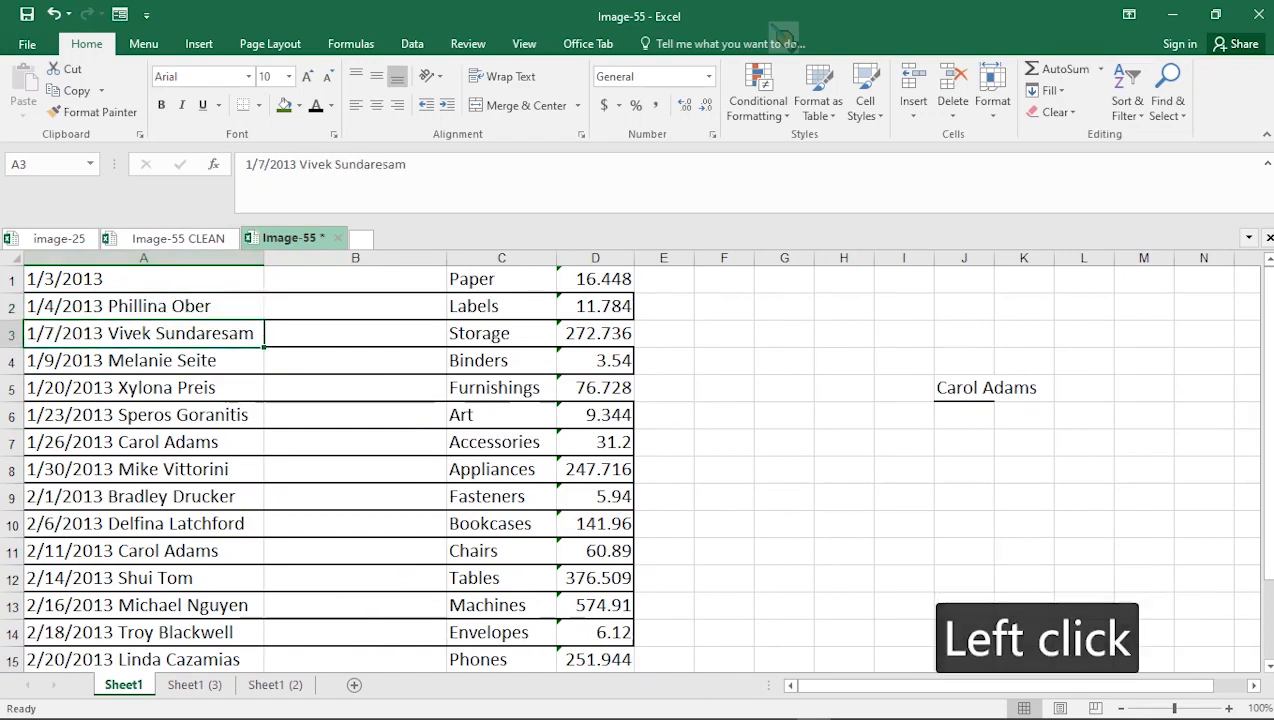
{"action": "left_click", "coordinate": [143, 388]}
{"action": "left_click", "coordinate": [143, 415]}
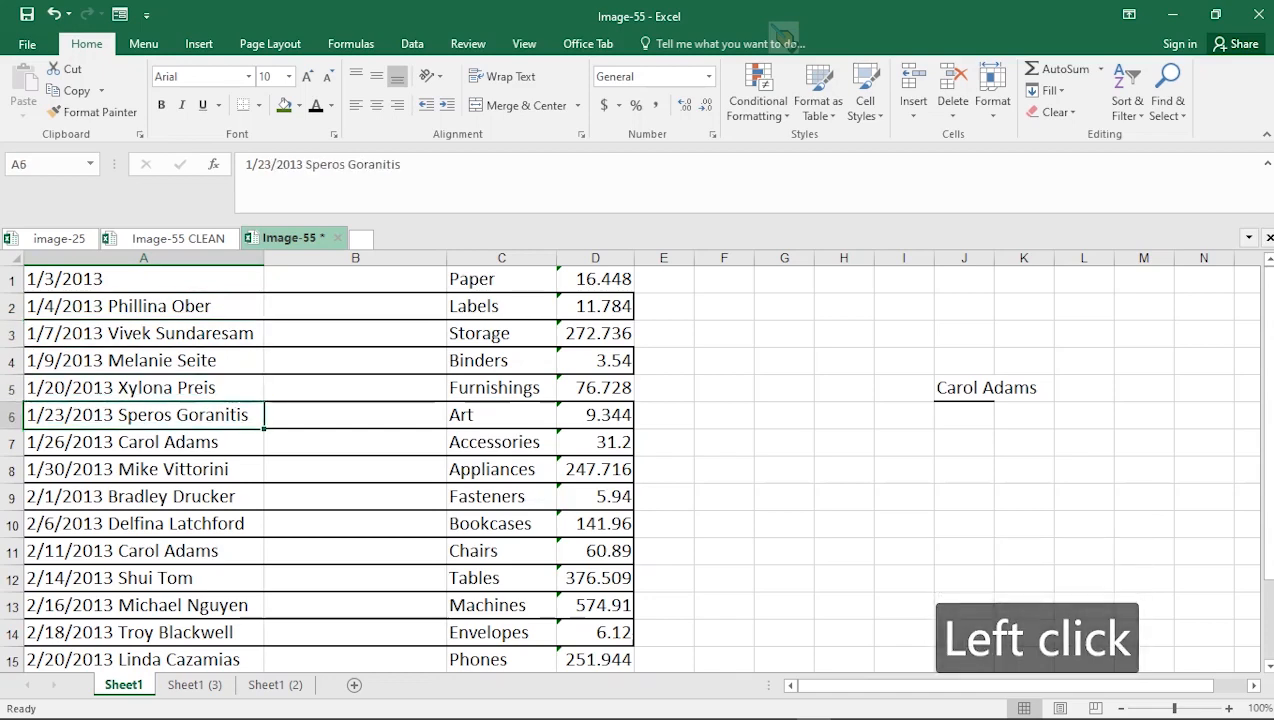
{"action": "left_click", "coordinate": [143, 442]}
{"action": "left_click", "coordinate": [143, 469]}
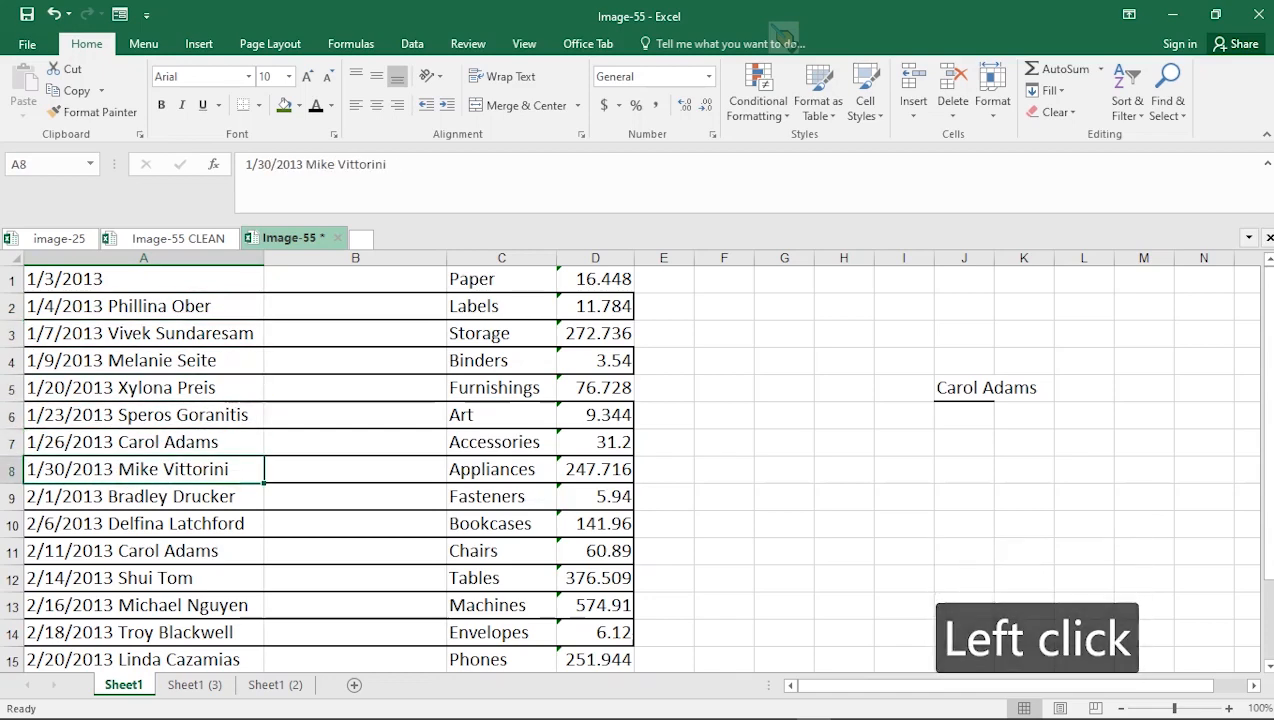
{"action": "left_click", "coordinate": [143, 551]}
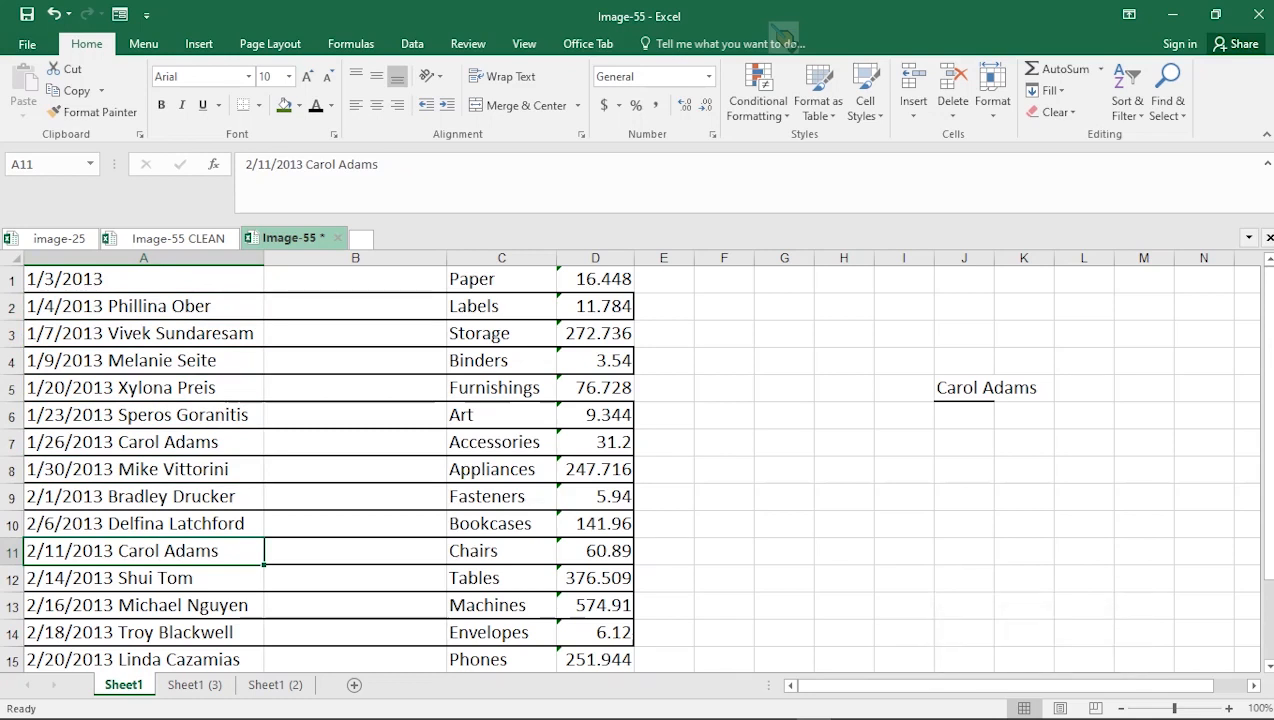
Insert two blank columns between the date-and-name column A and the empty column B.
{"action": "left_click", "coordinate": [355, 258]}
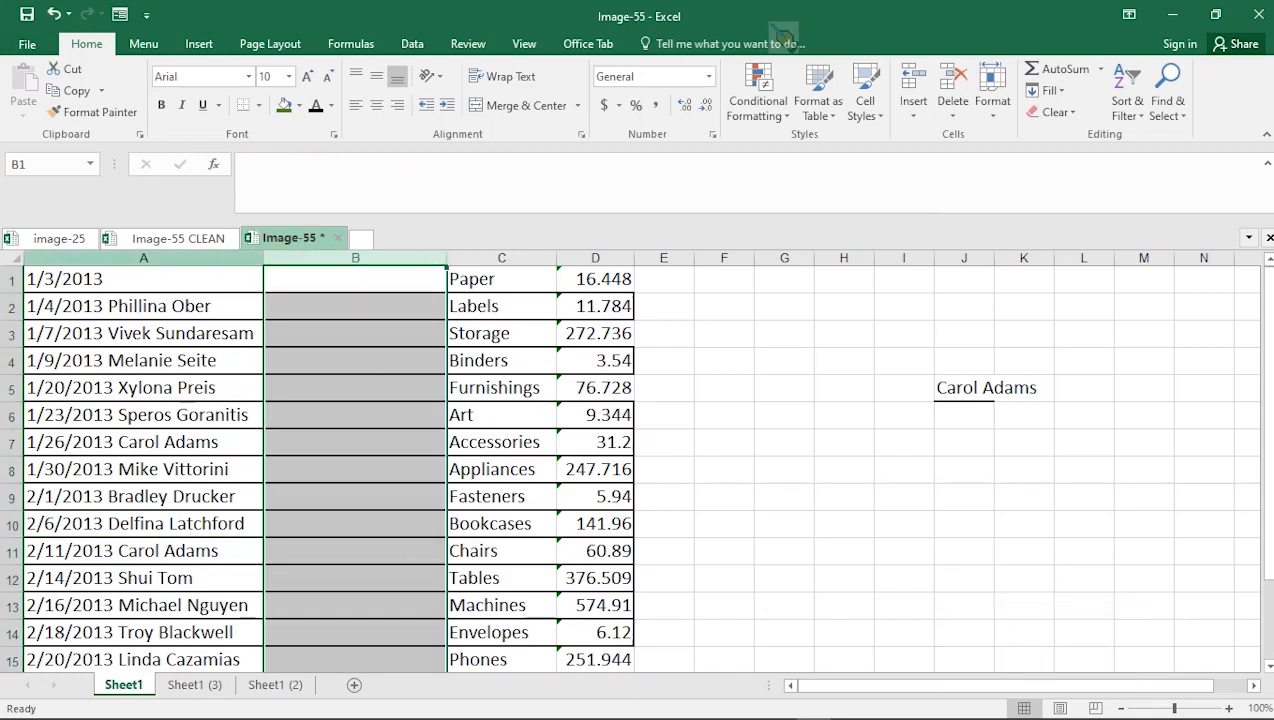
{"action": "right_click", "coordinate": [333, 258]}
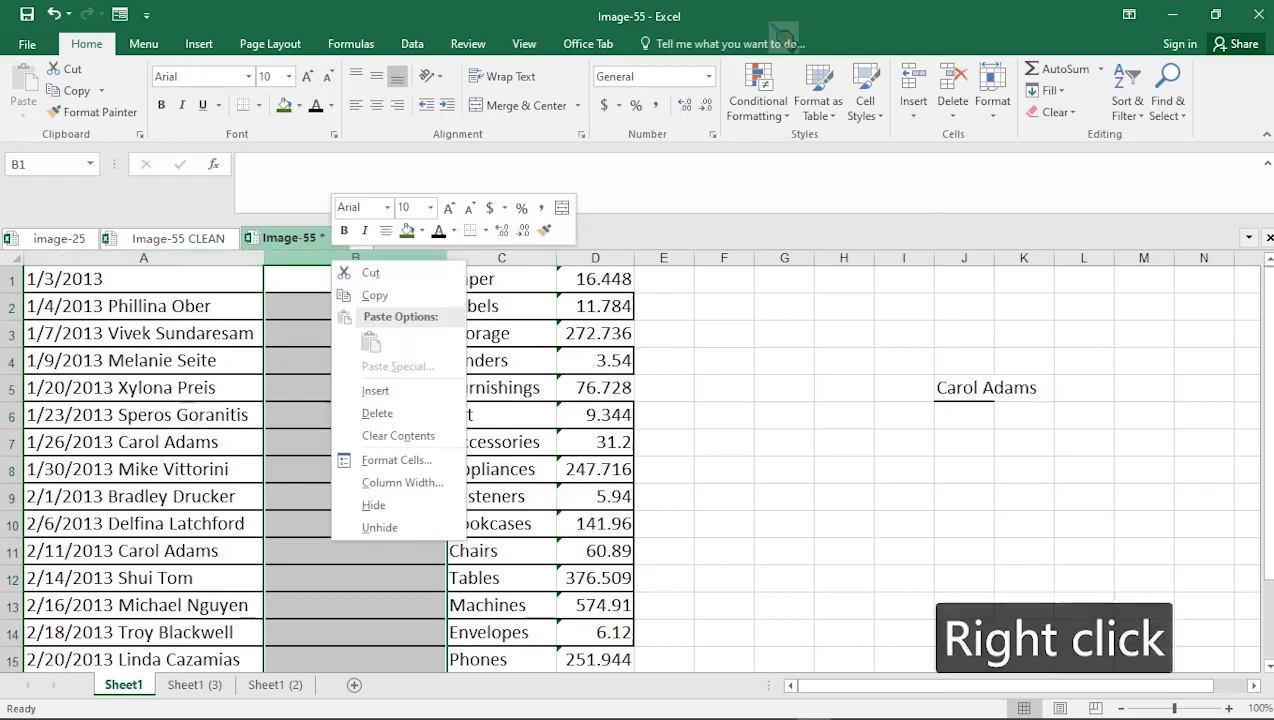
{"action": "left_click", "coordinate": [376, 390]}
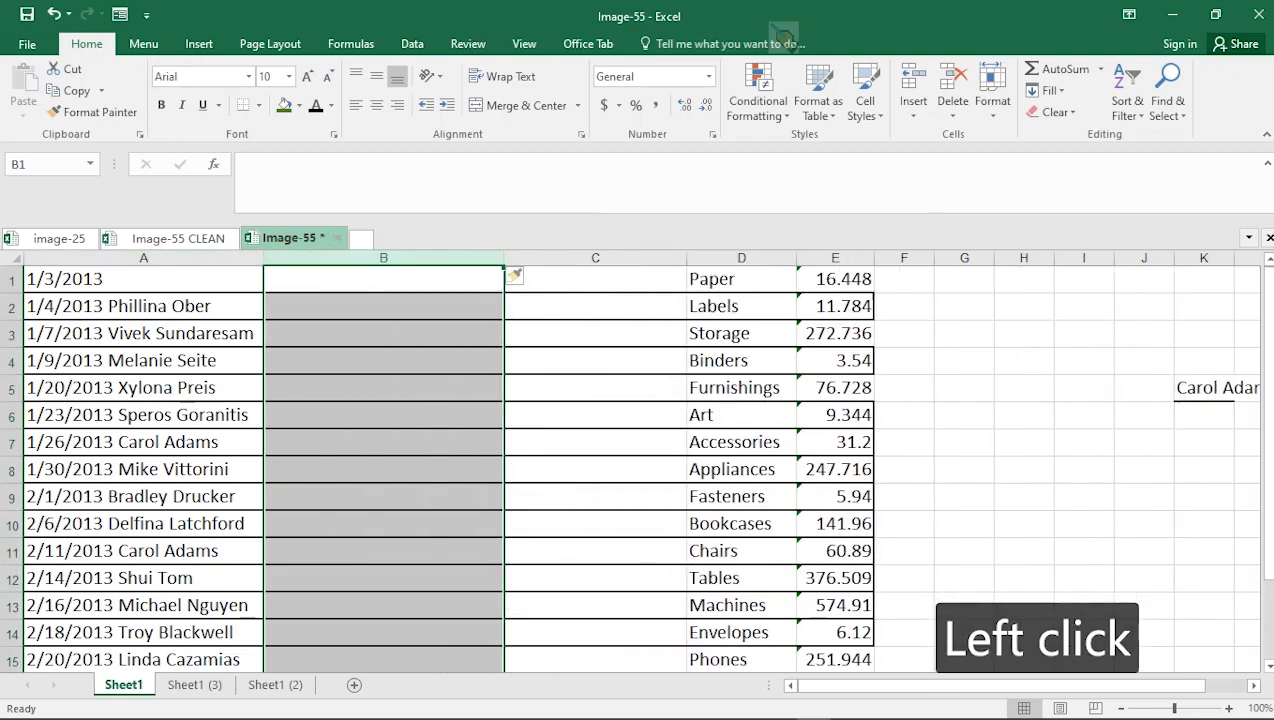
{"action": "right_click", "coordinate": [399, 258]}
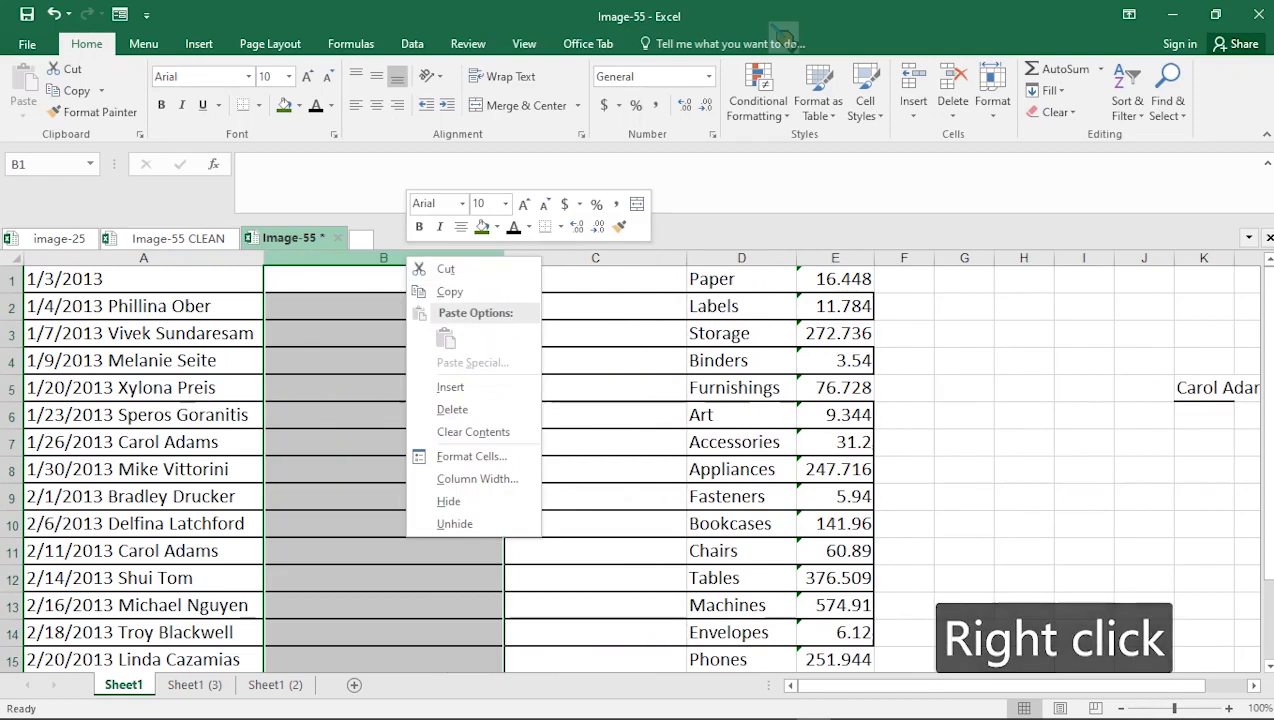
{"action": "left_click", "coordinate": [440, 387]}
{"action": "left_click", "coordinate": [384, 415]}
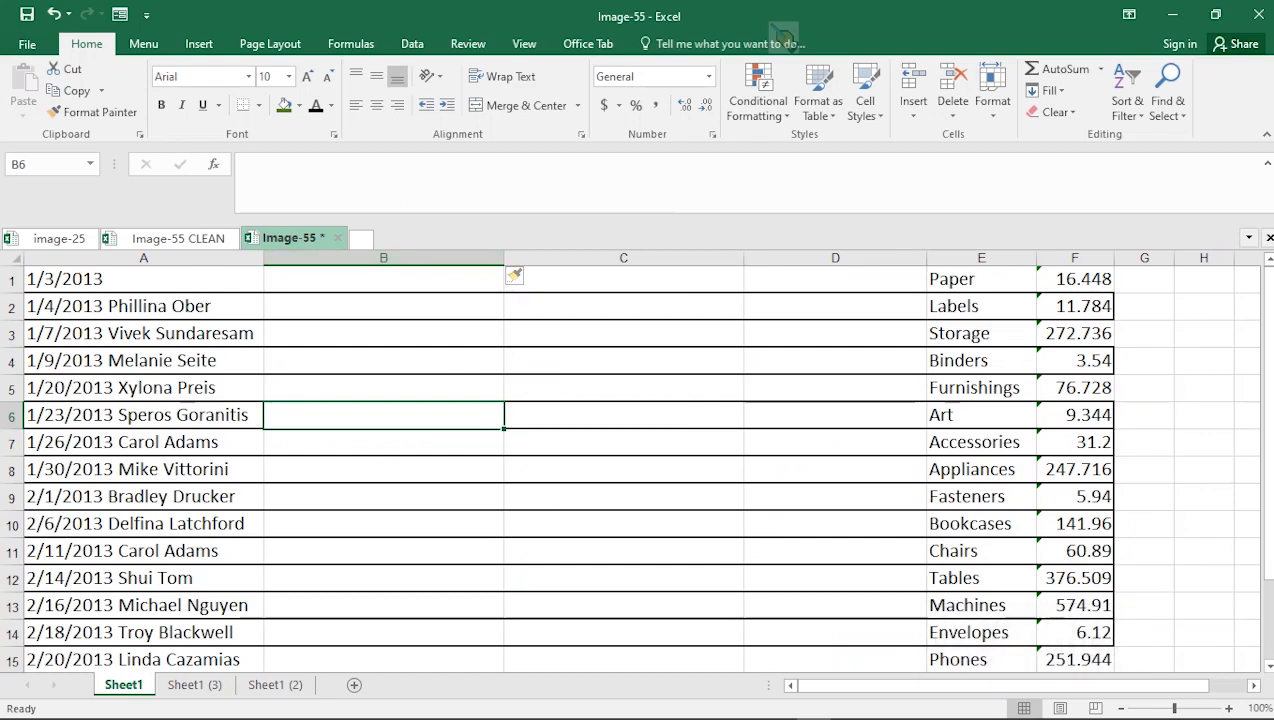
{"action": "left_click", "coordinate": [144, 361]}
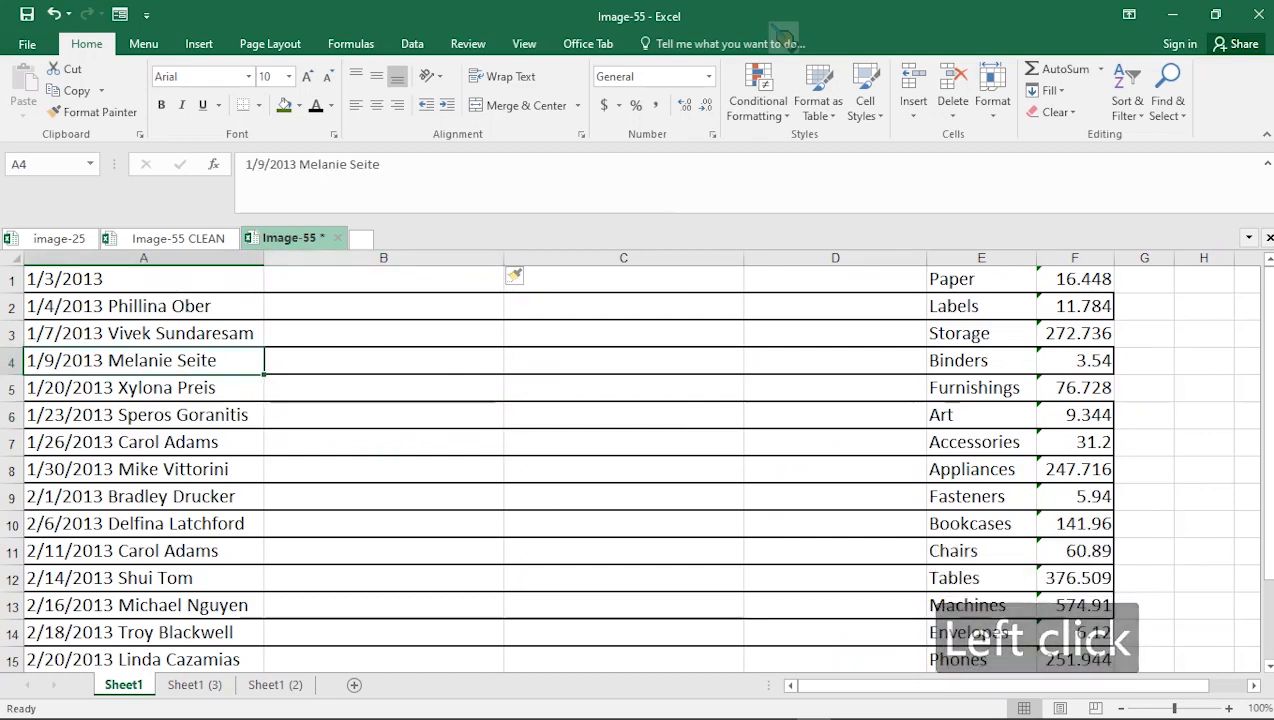
Run Text to Columns on column A as delimited data, using Tab and Space as delimiters and treating consecutive delimiters as one.
{"action": "left_click", "coordinate": [144, 258]}
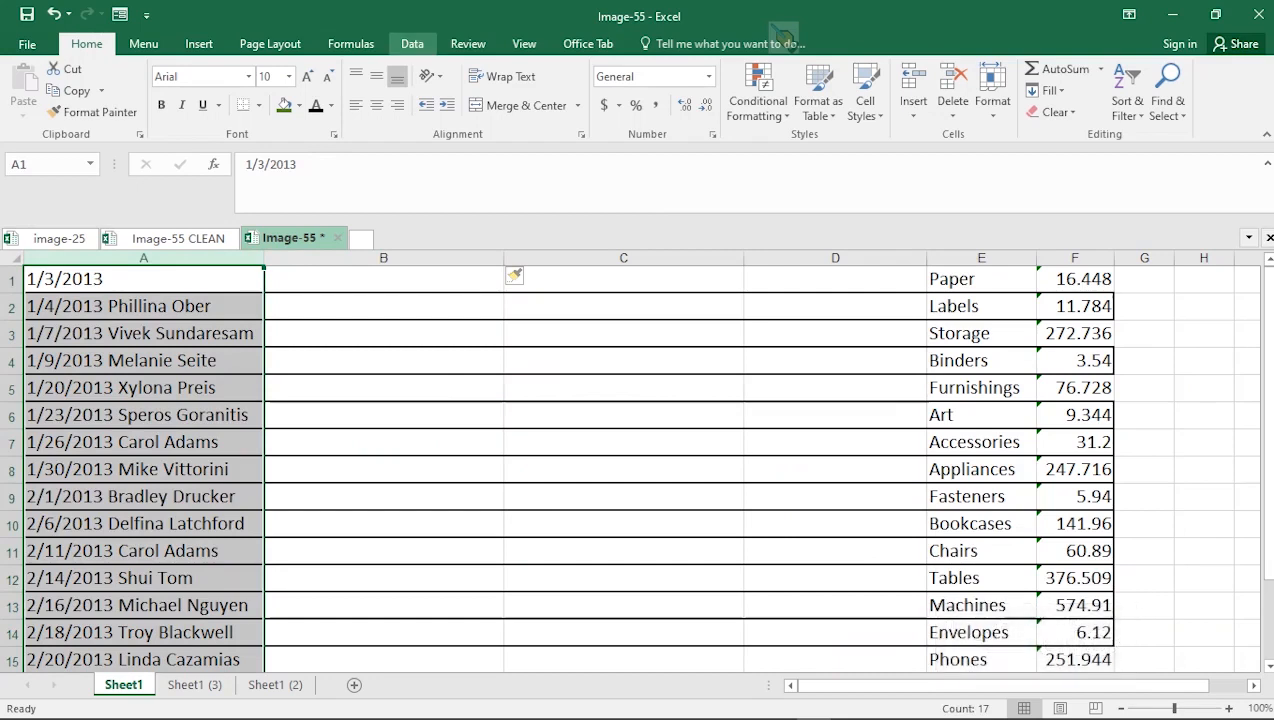
{"action": "left_click", "coordinate": [412, 43]}
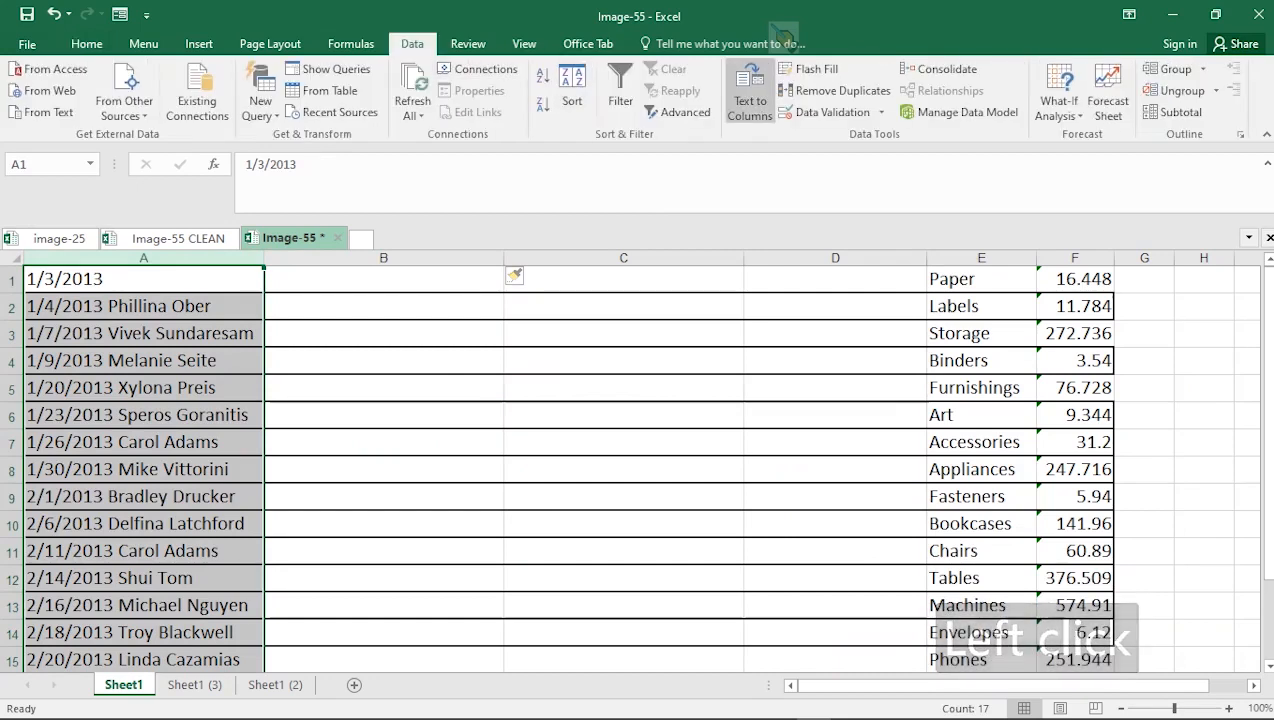
{"action": "left_click", "coordinate": [750, 100]}
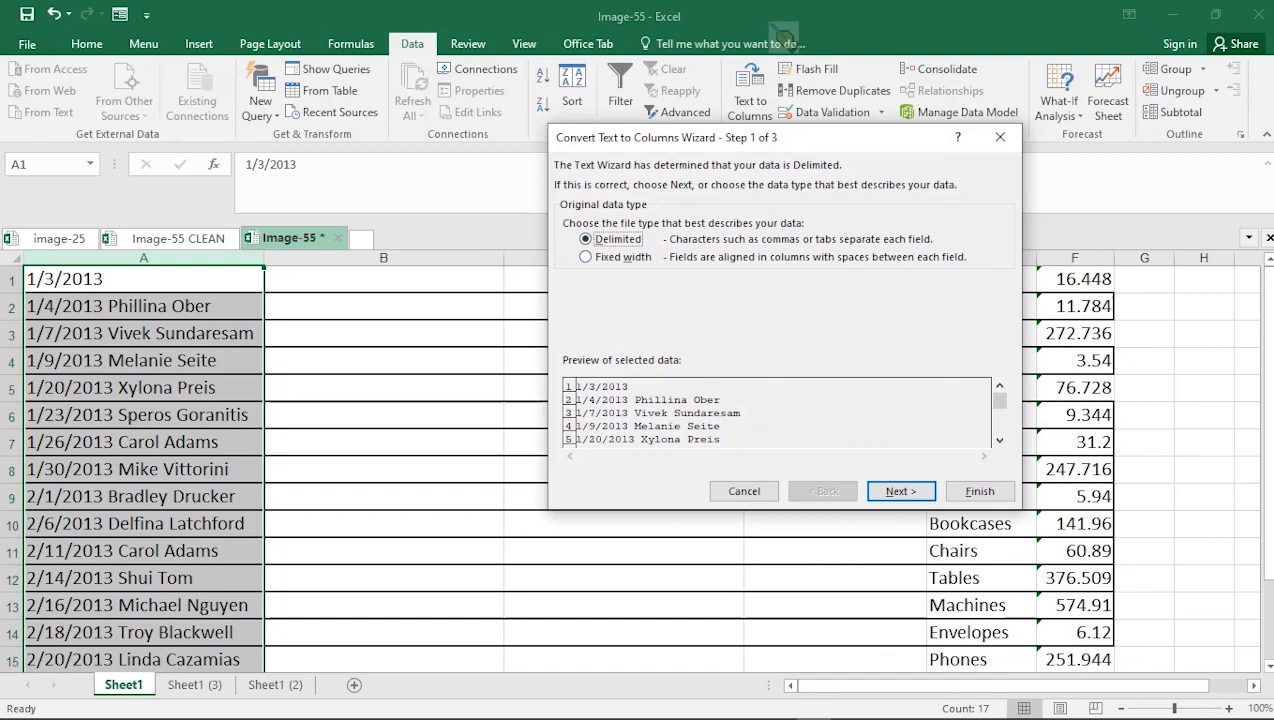
{"action": "left_click", "coordinate": [900, 491]}
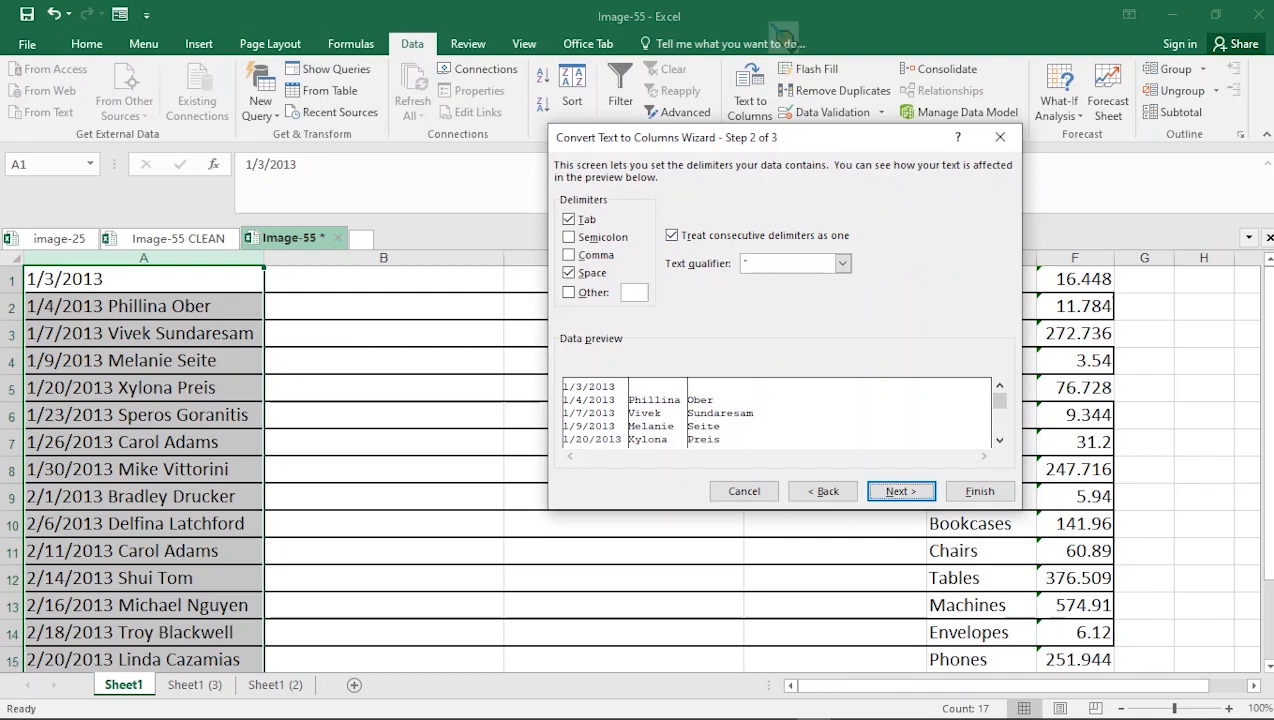
{"action": "left_click", "coordinate": [569, 273]}
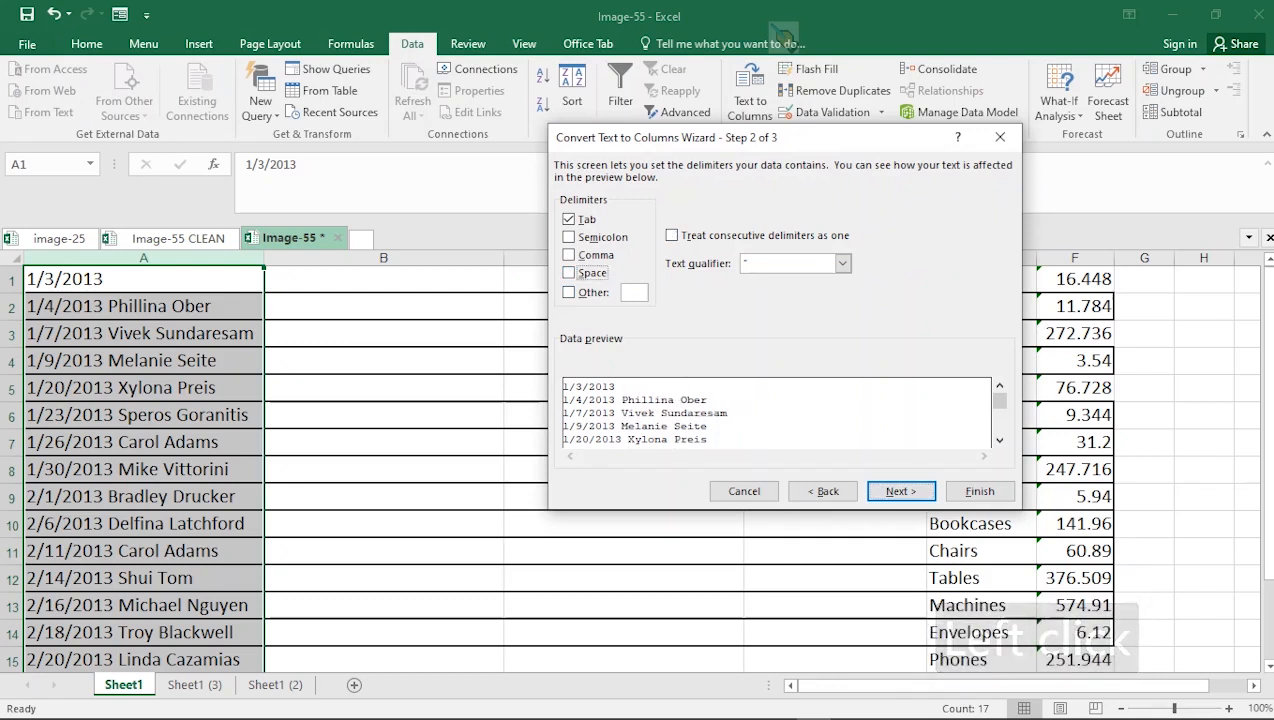
{"action": "left_click", "coordinate": [569, 273]}
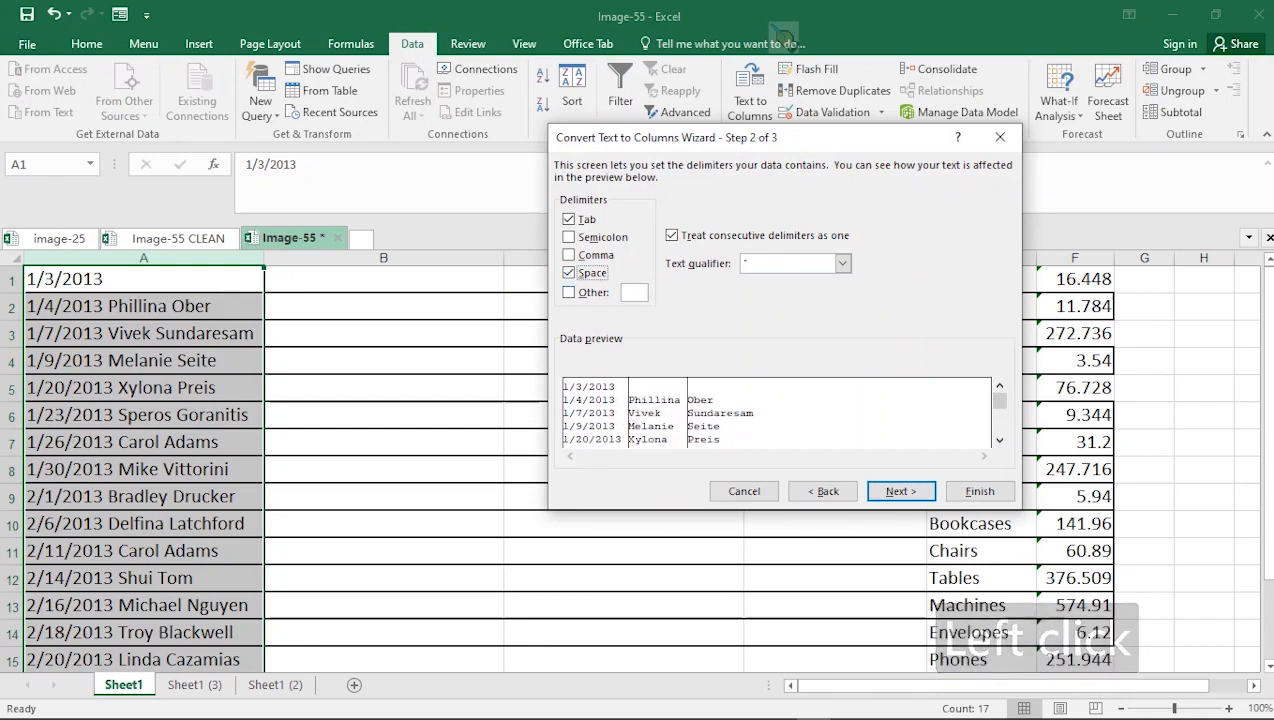
{"action": "left_click", "coordinate": [900, 491]}
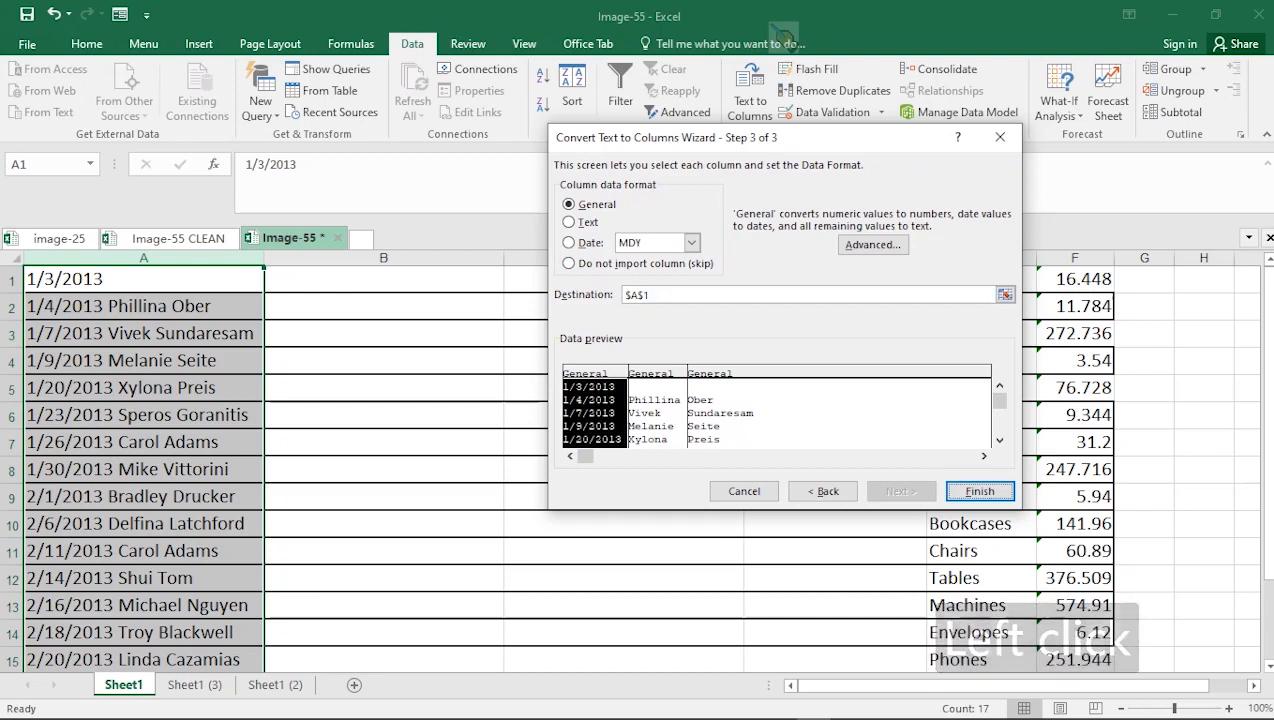
Set the first split column's data format to Date MDY and both name columns to Text.
{"action": "left_click", "coordinate": [568, 242]}
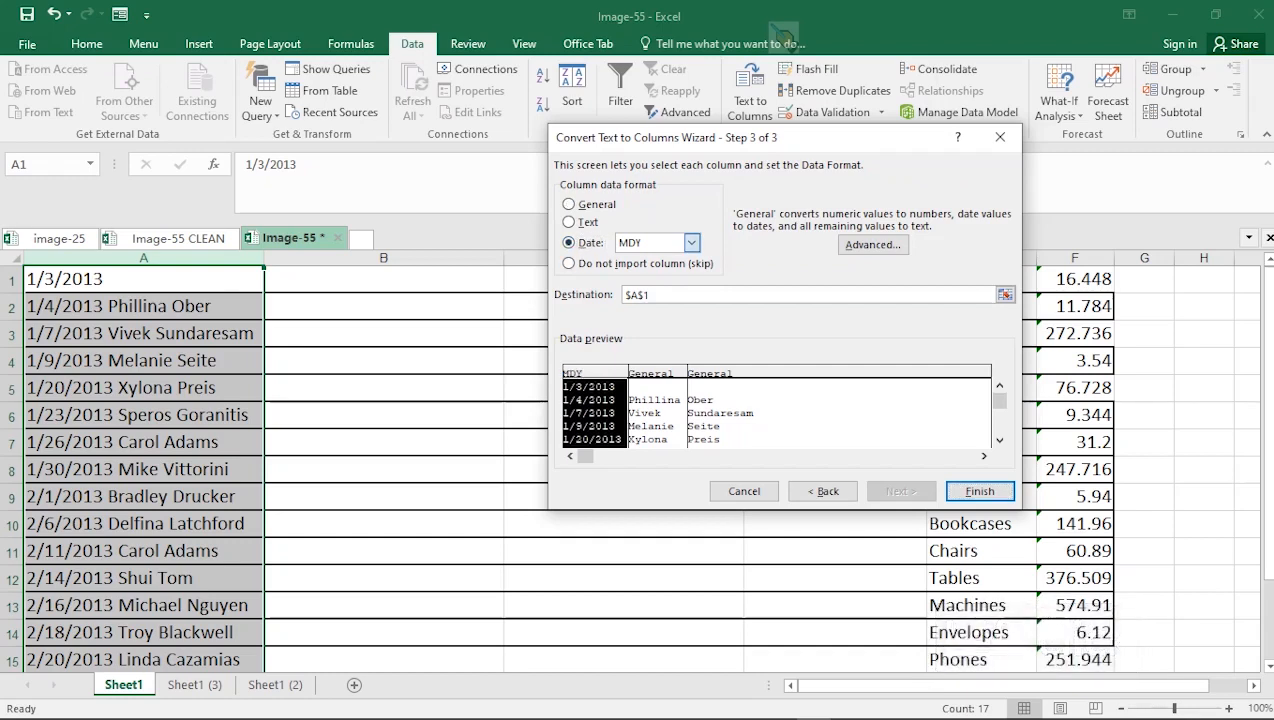
{"action": "left_click", "coordinate": [691, 242]}
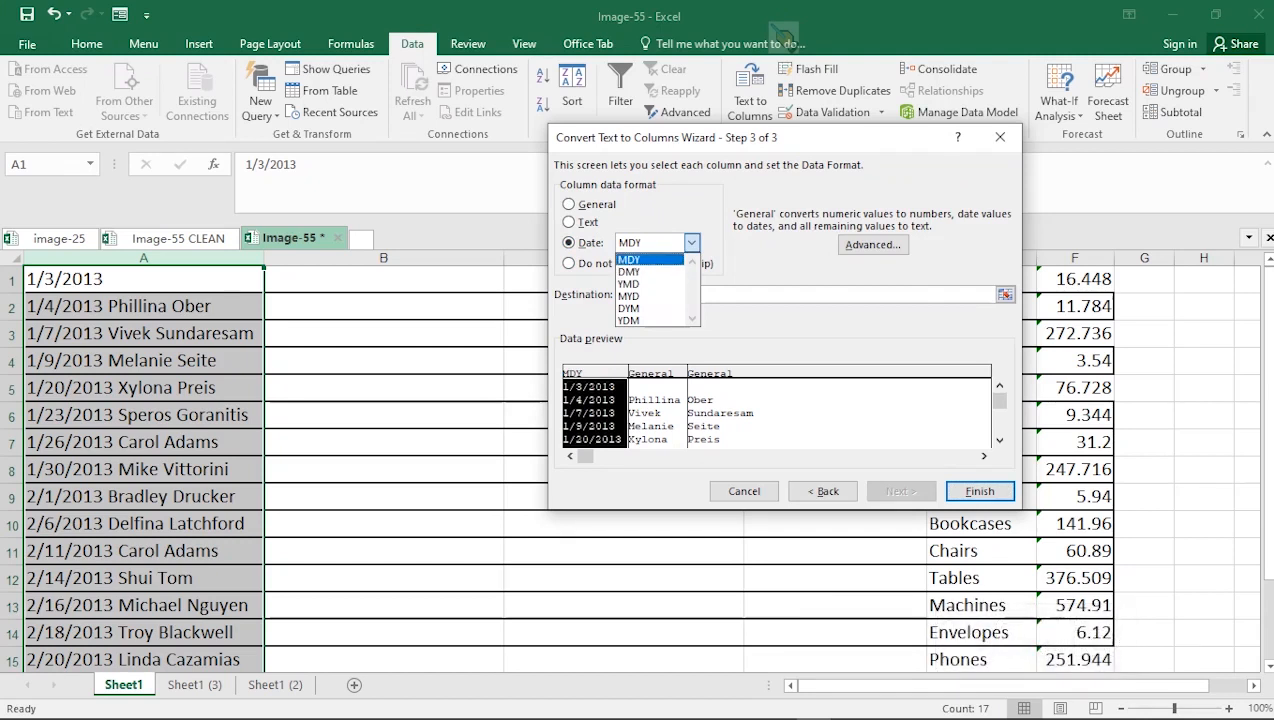
{"action": "left_click", "coordinate": [640, 259]}
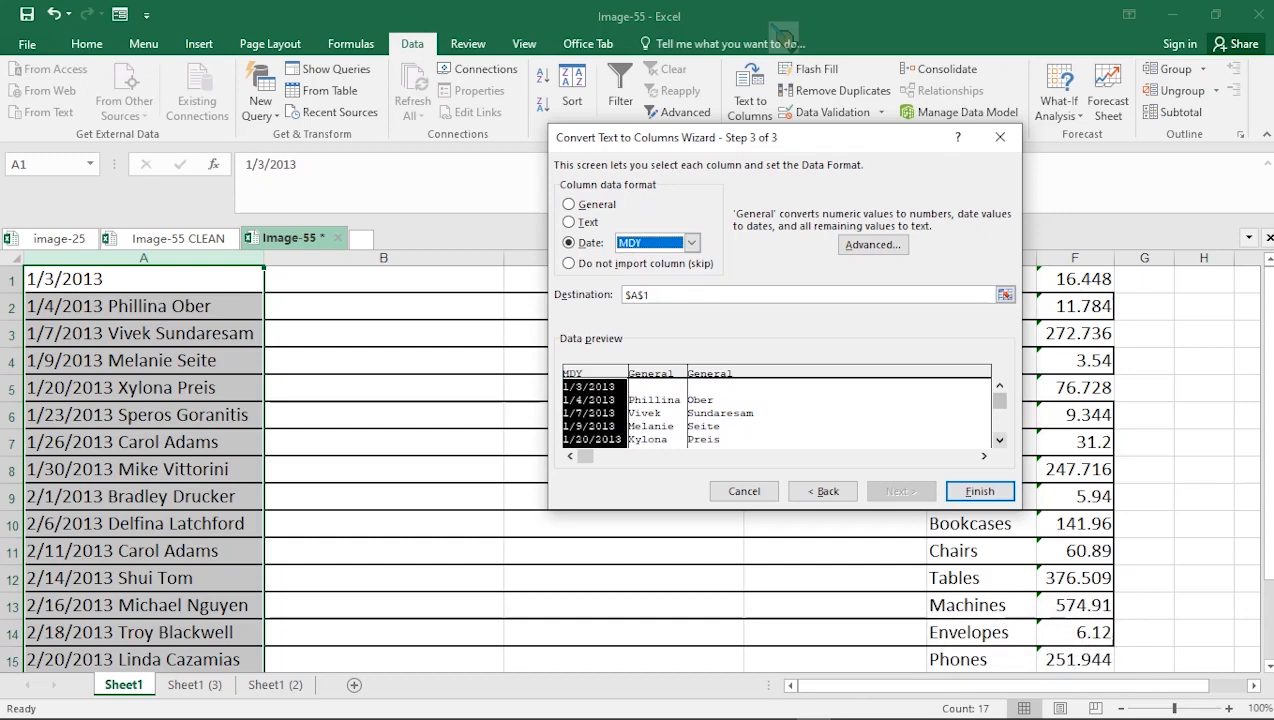
{"action": "left_click", "coordinate": [655, 412]}
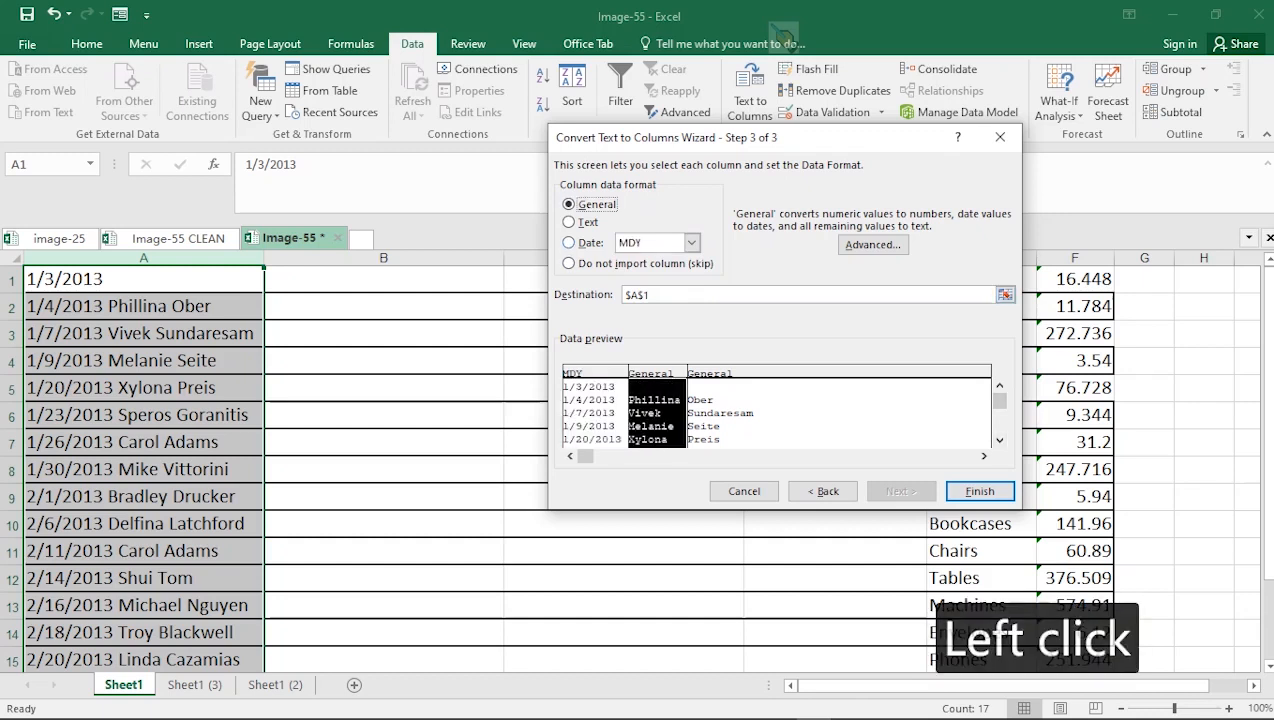
{"action": "left_click", "coordinate": [570, 204]}
{"action": "left_click", "coordinate": [569, 222]}
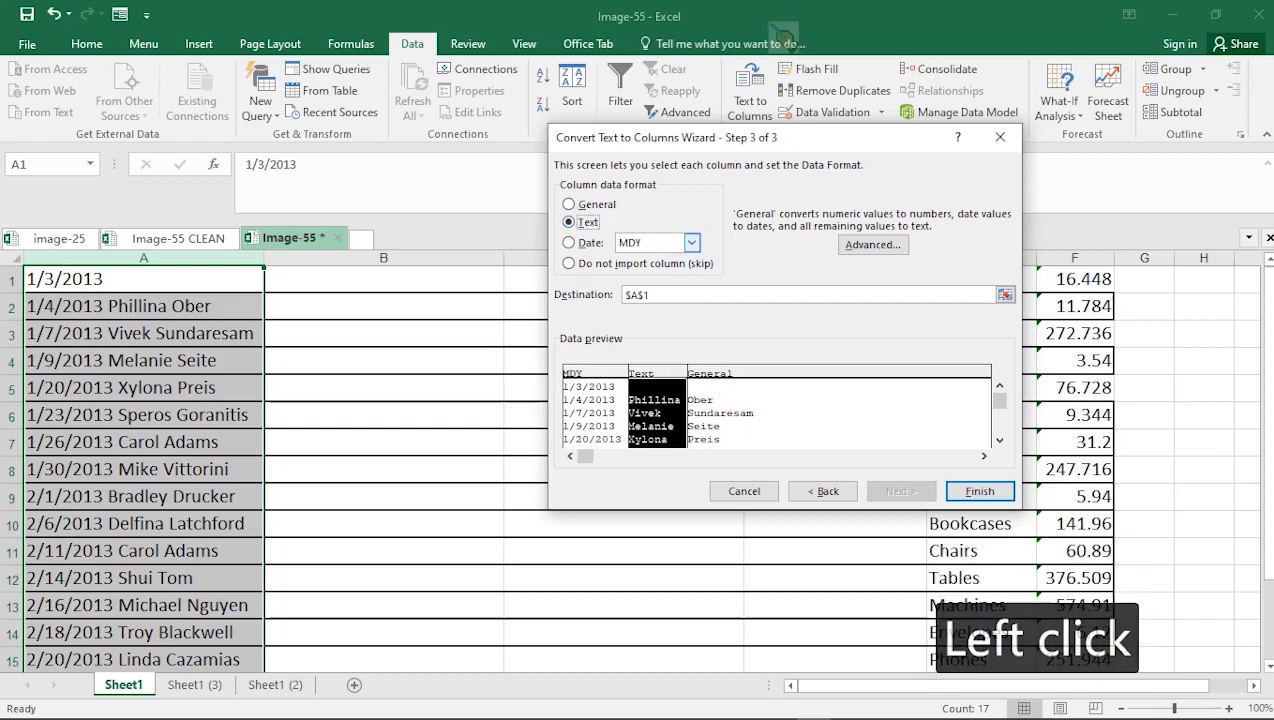
{"action": "left_click", "coordinate": [720, 412]}
{"action": "left_click", "coordinate": [569, 222]}
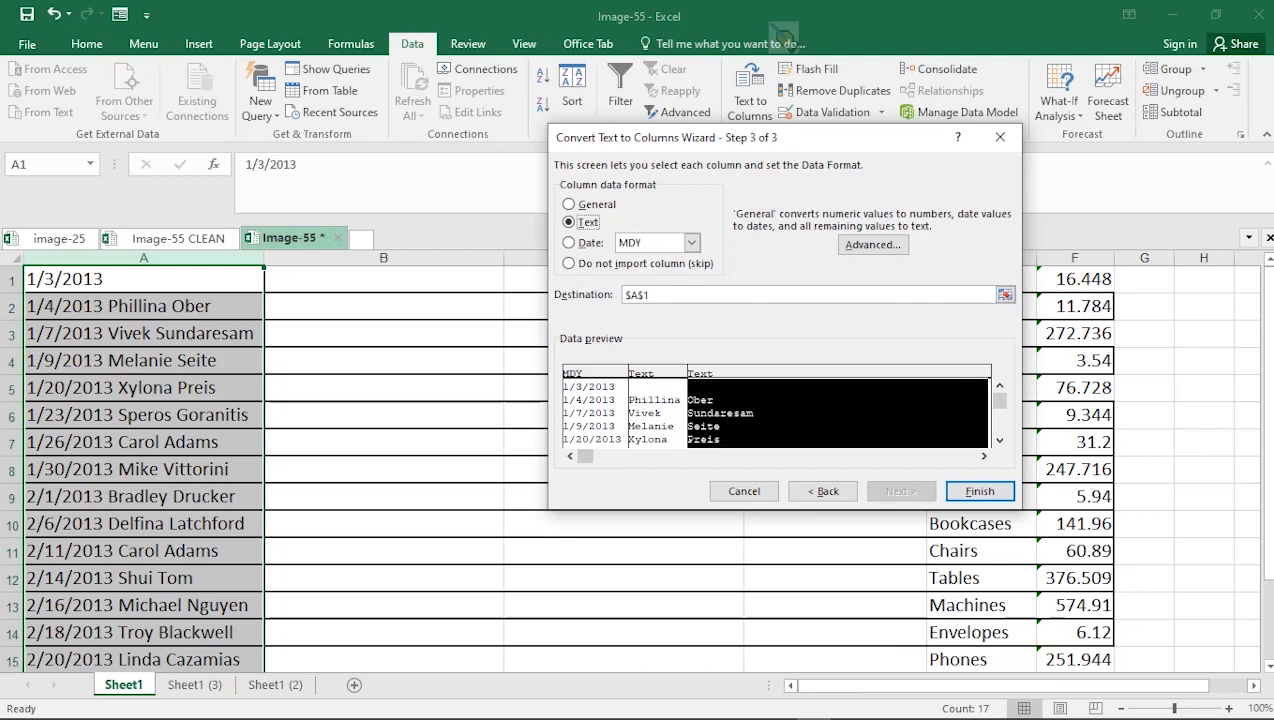
Set the split's destination to cell B1 and finish the conversion, replacing the existing data there.
{"action": "left_click_drag", "start_coordinate": [752, 142], "coordinate": [812, 148]}
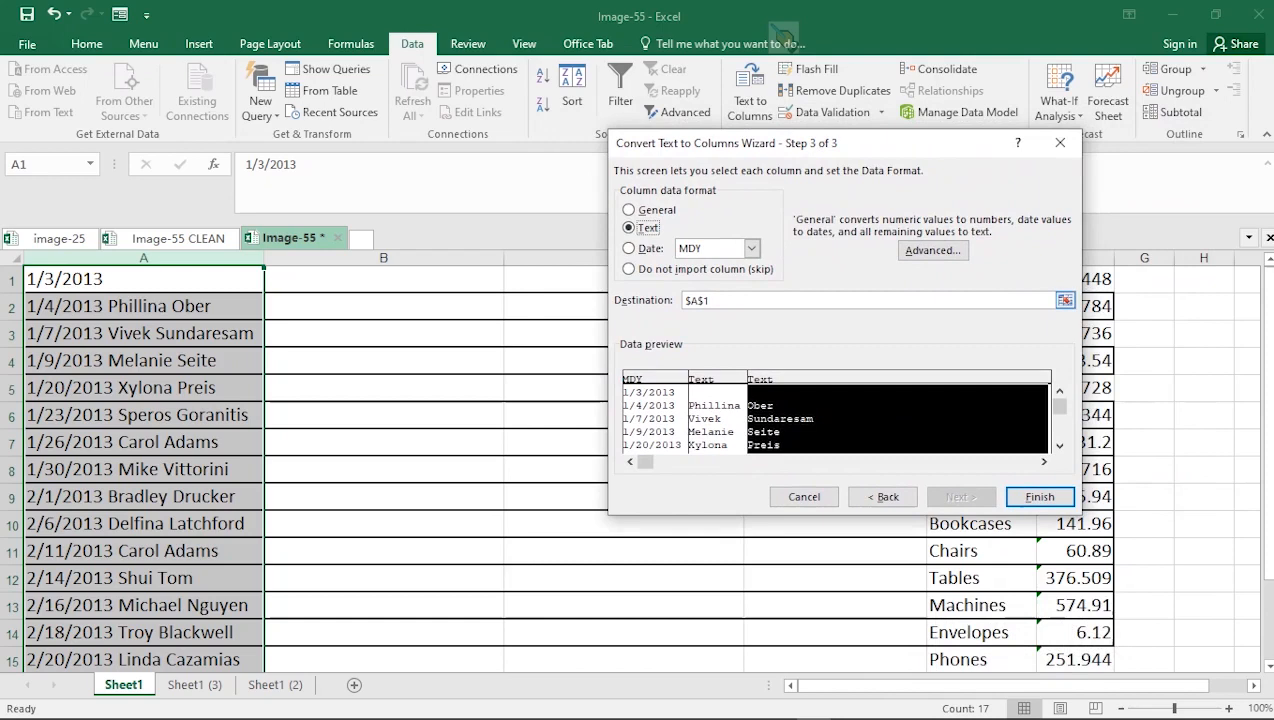
{"action": "left_click", "coordinate": [1065, 300]}
{"action": "left_click", "coordinate": [390, 280]}
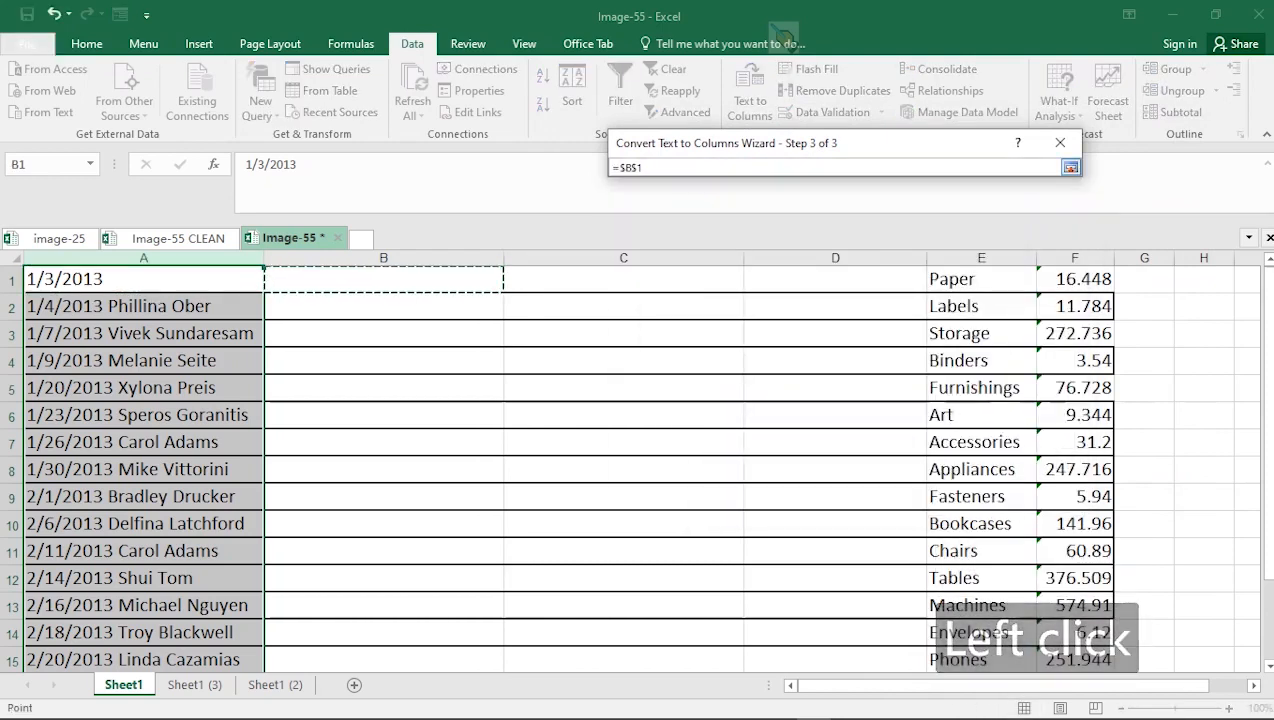
{"action": "key", "text": "Return"}
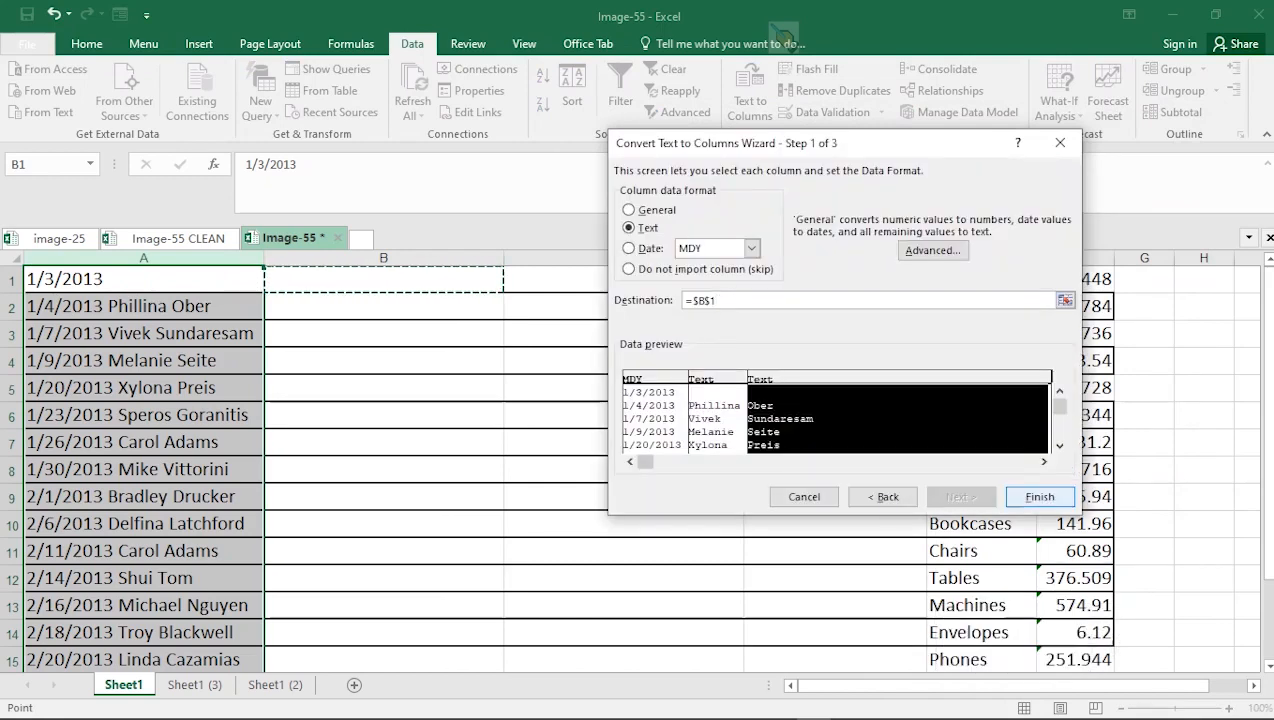
{"action": "left_click", "coordinate": [1039, 497]}
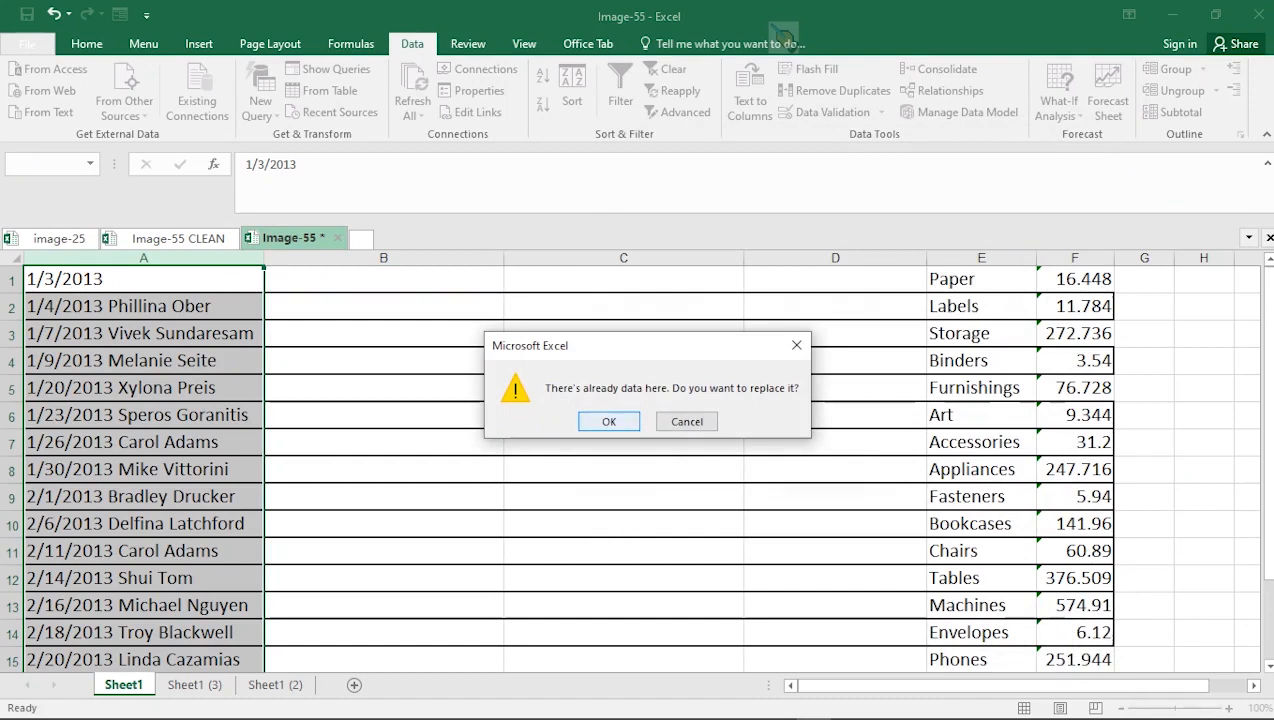
{"action": "left_click", "coordinate": [609, 421]}
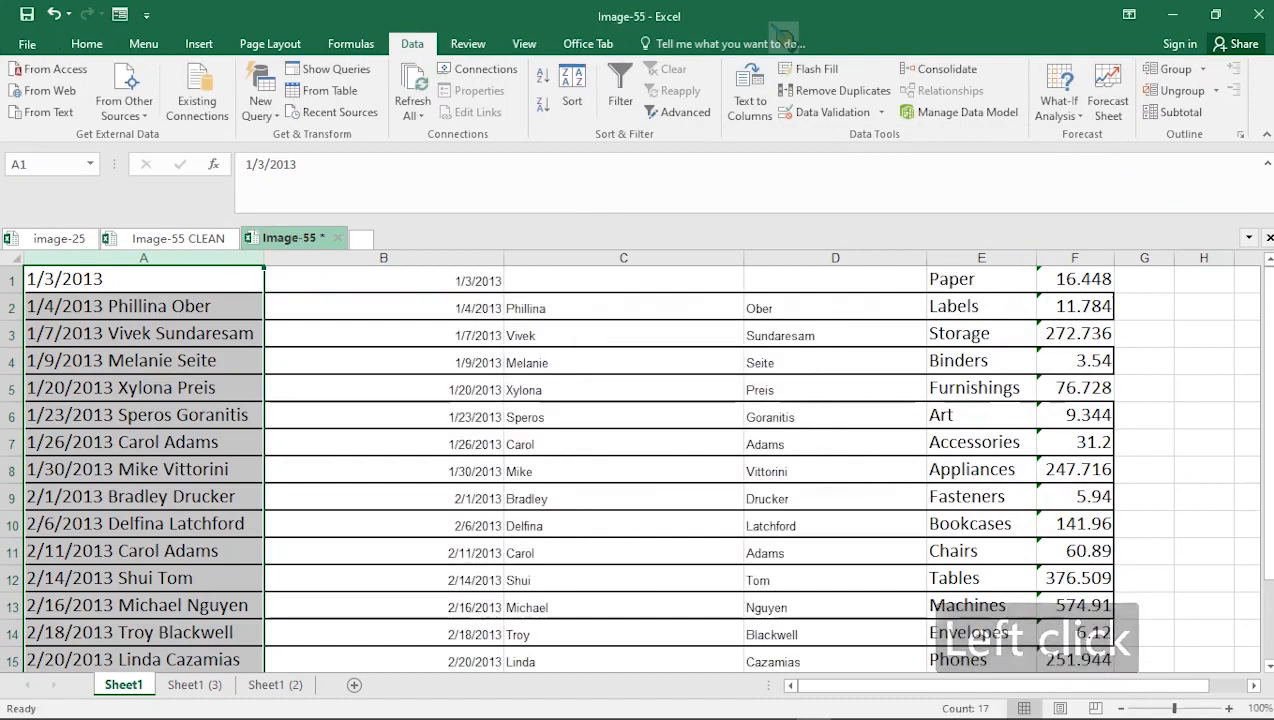
{"action": "left_click", "coordinate": [383, 389]}
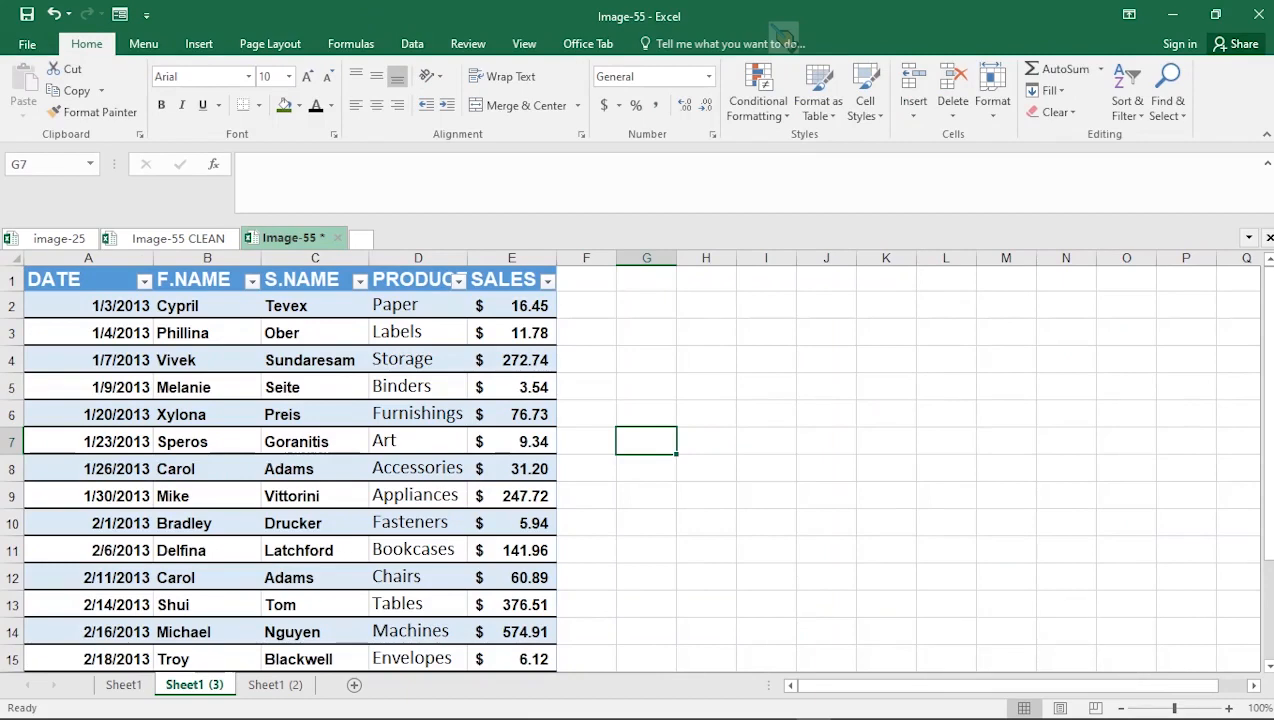
Compare the formatted table on Sheet1 with the one on Sheet1 (3).
{"action": "left_click", "coordinate": [123, 684]}
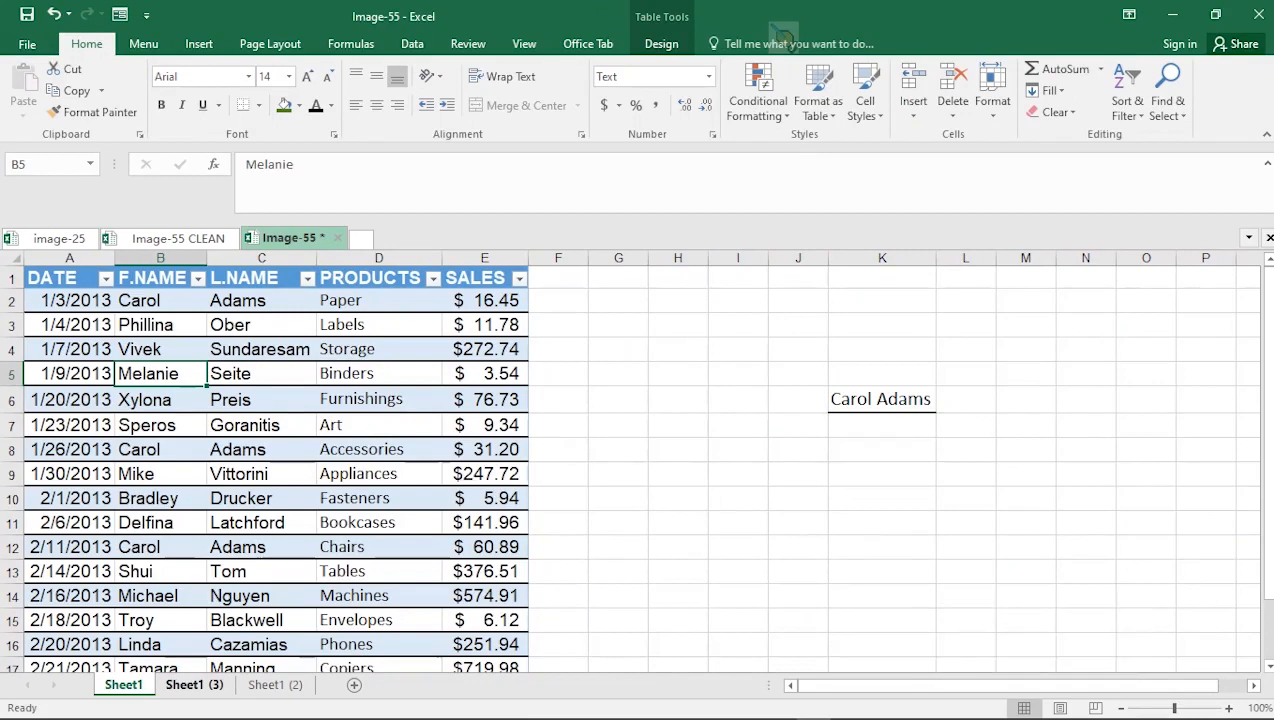
{"action": "left_click", "coordinate": [194, 685]}
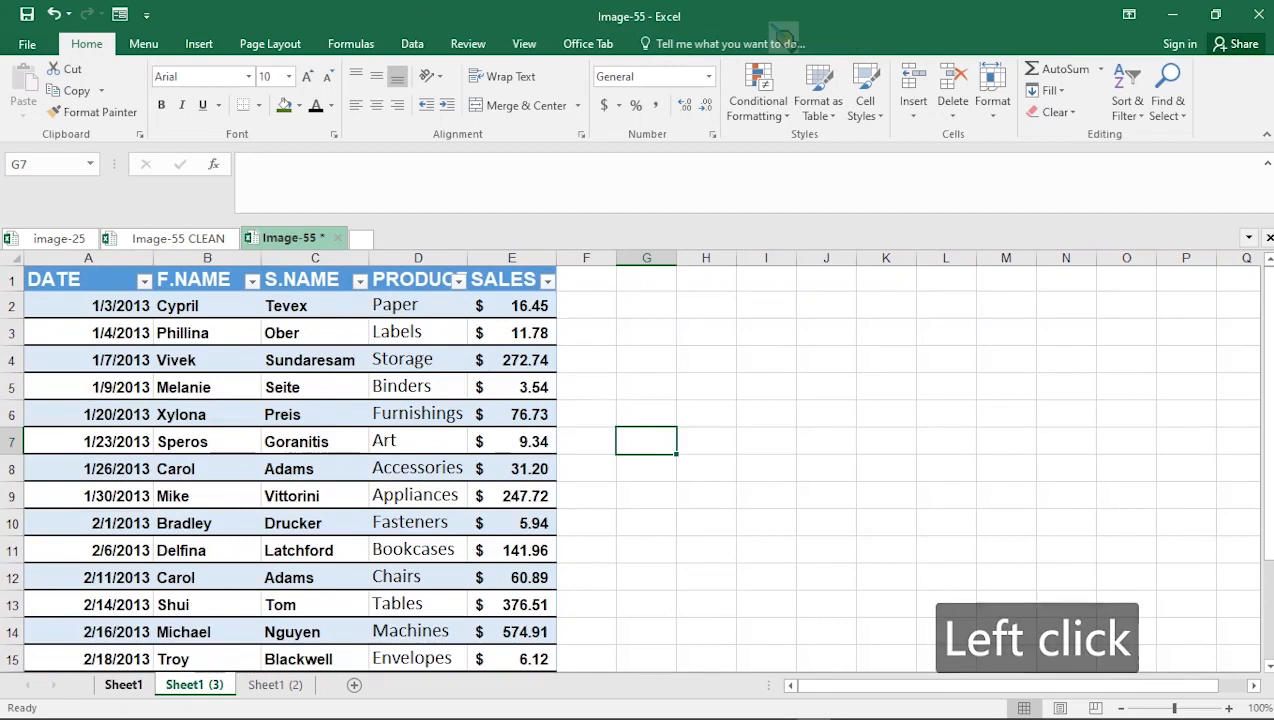